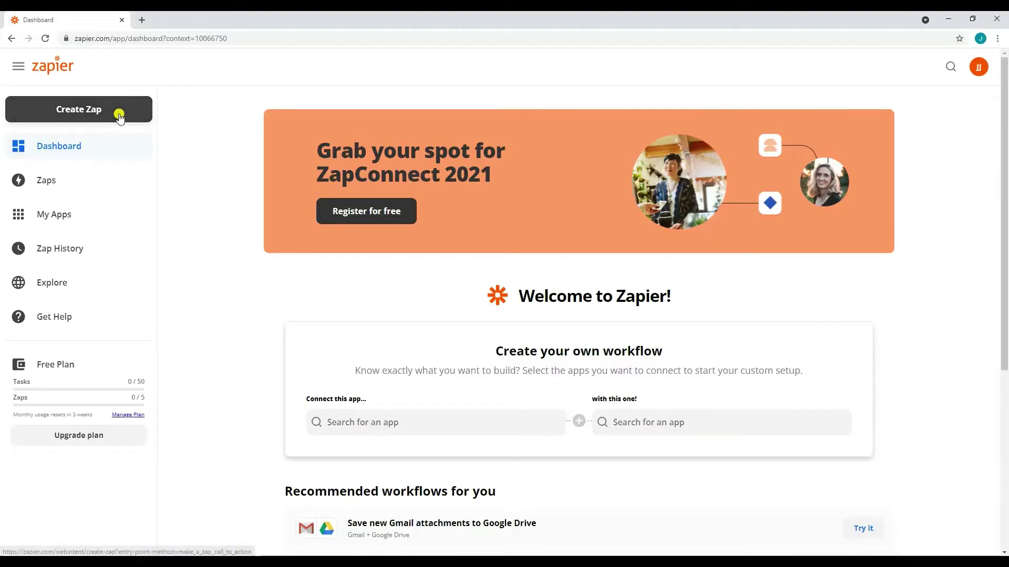
Start a new Zap with Google Drive's New File in Folder trigger.
click(120, 116)
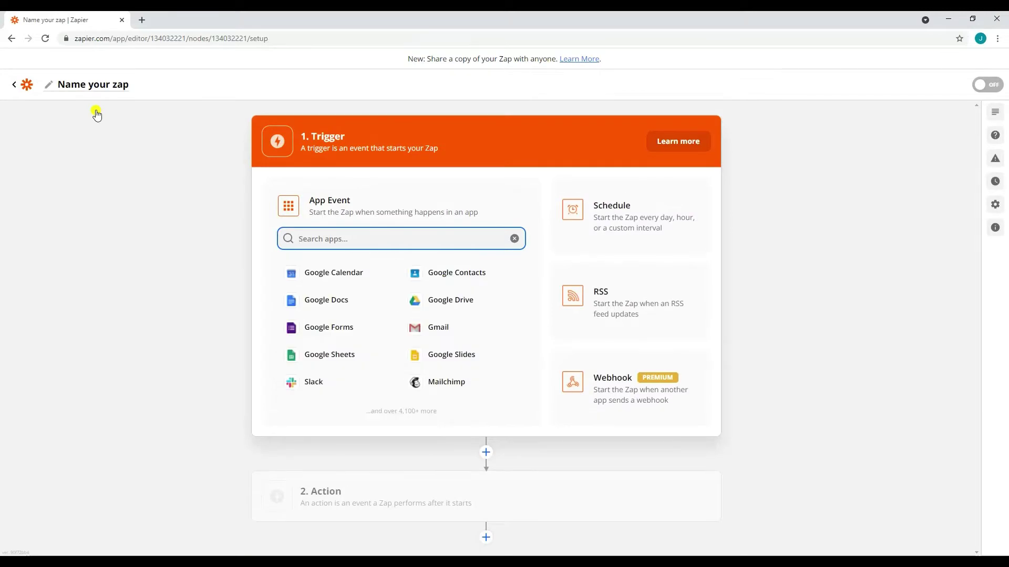
text(Google Drive)
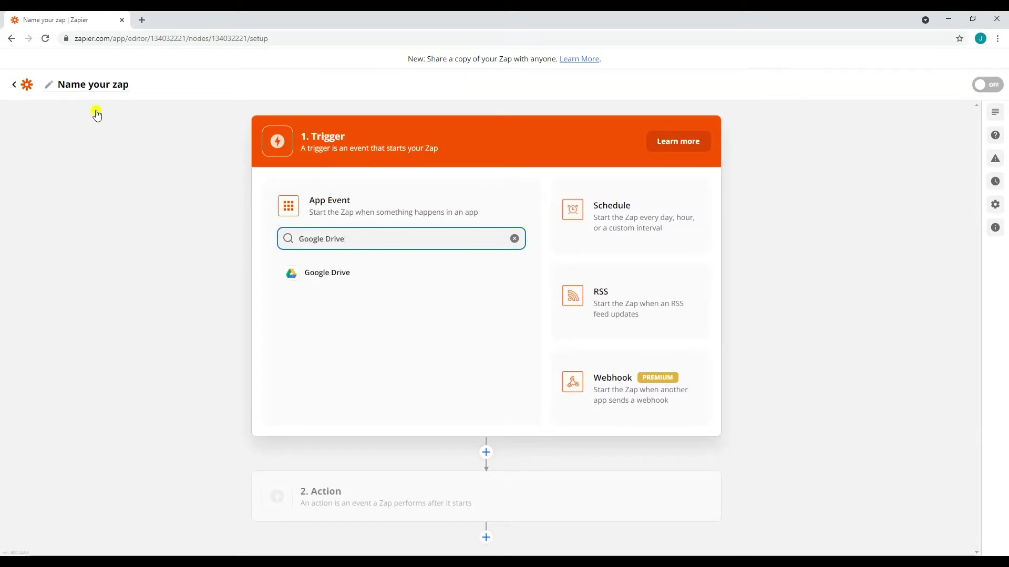
click(333, 275)
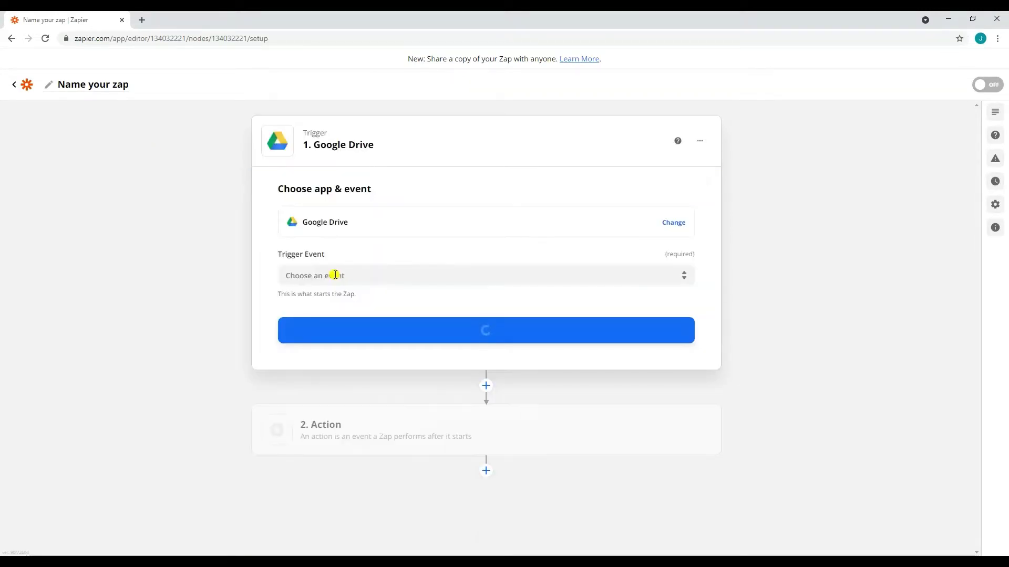
click(335, 274)
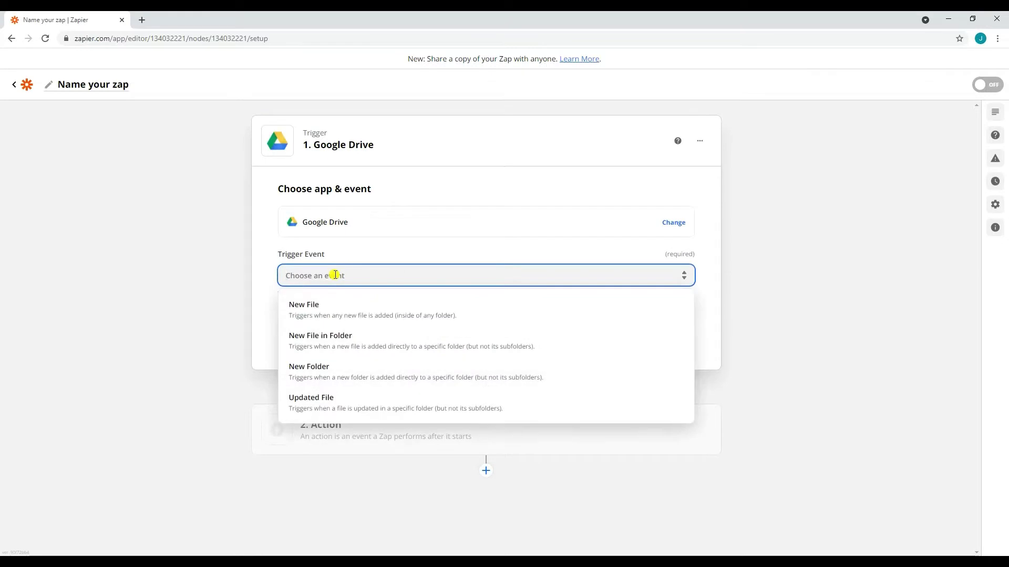
click(295, 347)
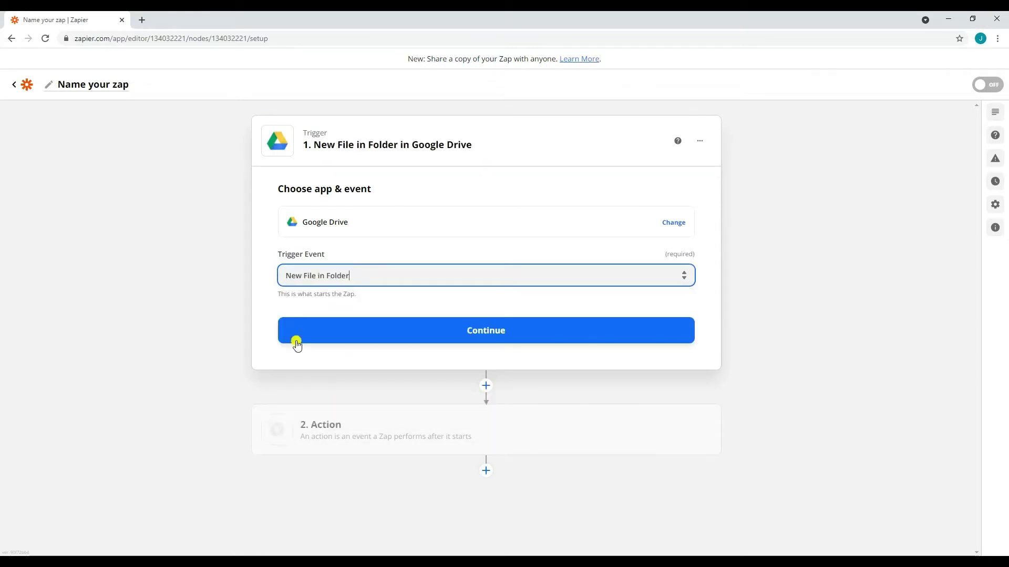
click(301, 332)
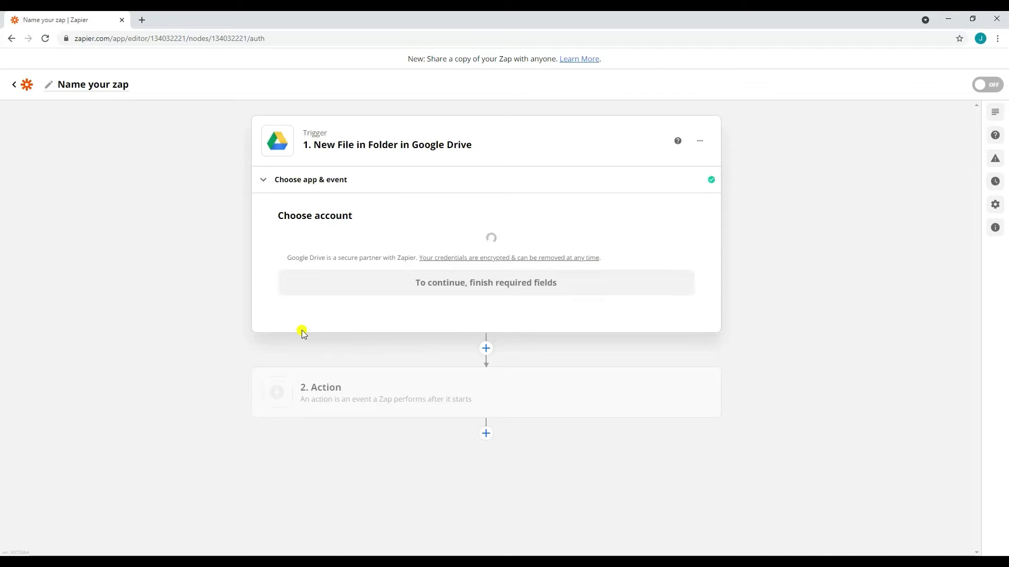
Watch the Sample Files folder in My Google Drive and test the trigger.
click(319, 305)
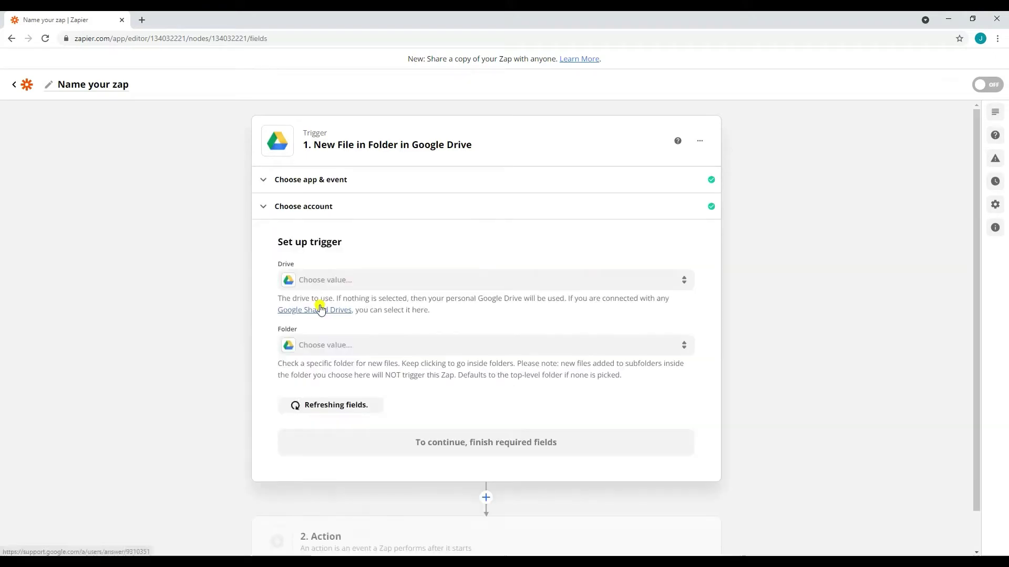
click(319, 282)
click(295, 368)
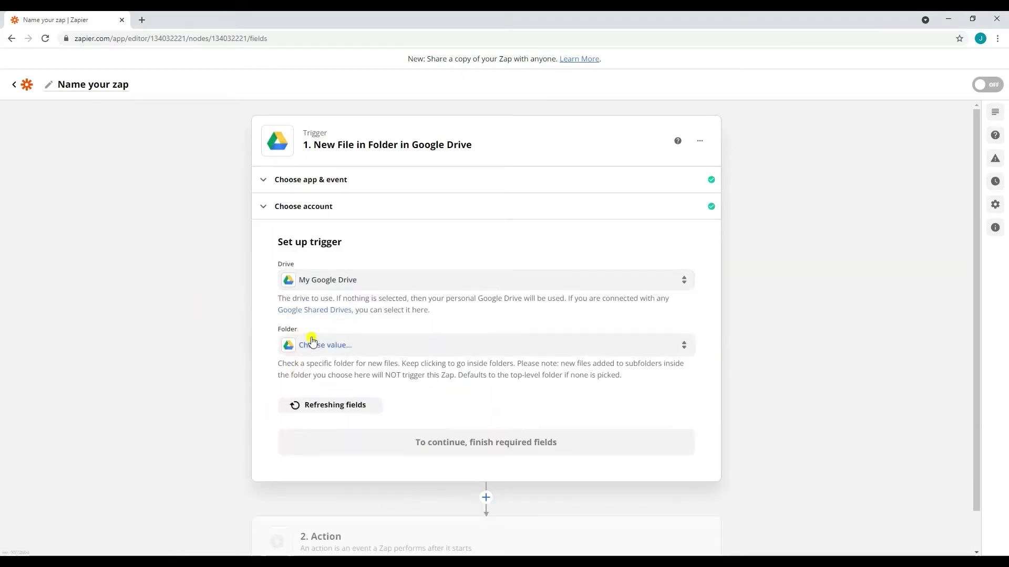
click(317, 346)
click(297, 525)
click(338, 448)
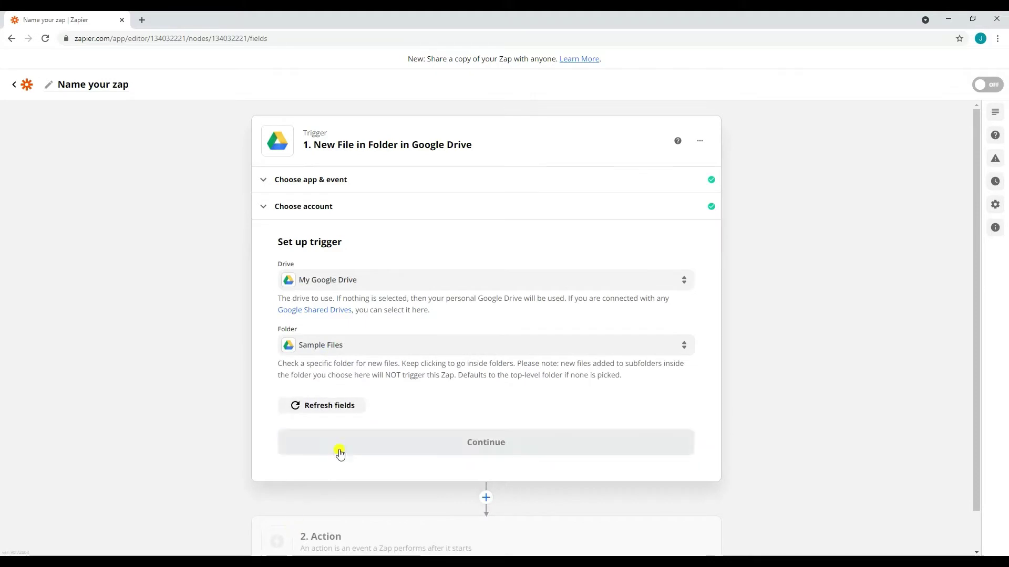
click(510, 423)
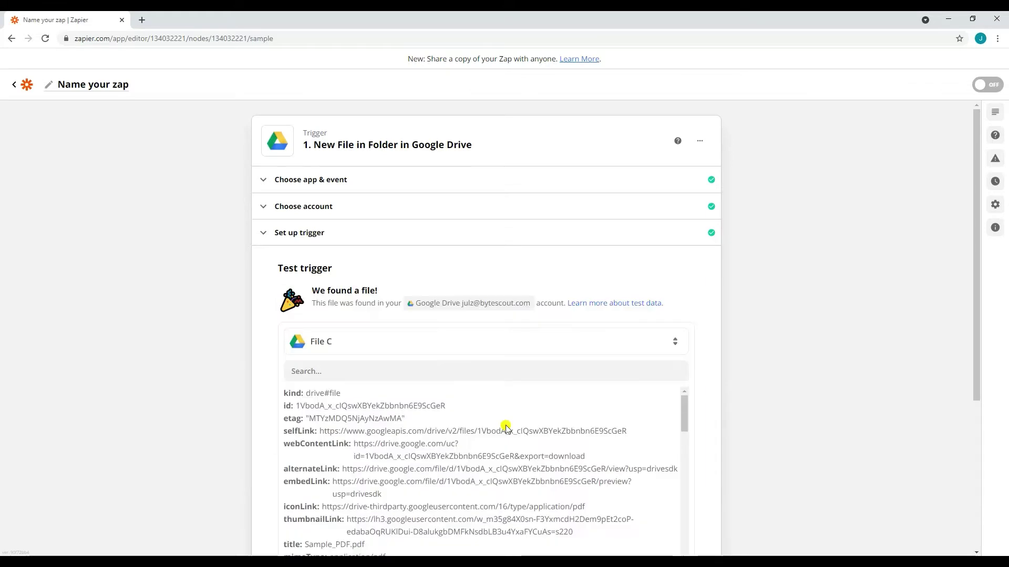
scroll(320, 435, down, 2)
scroll(163, 450, down, 1)
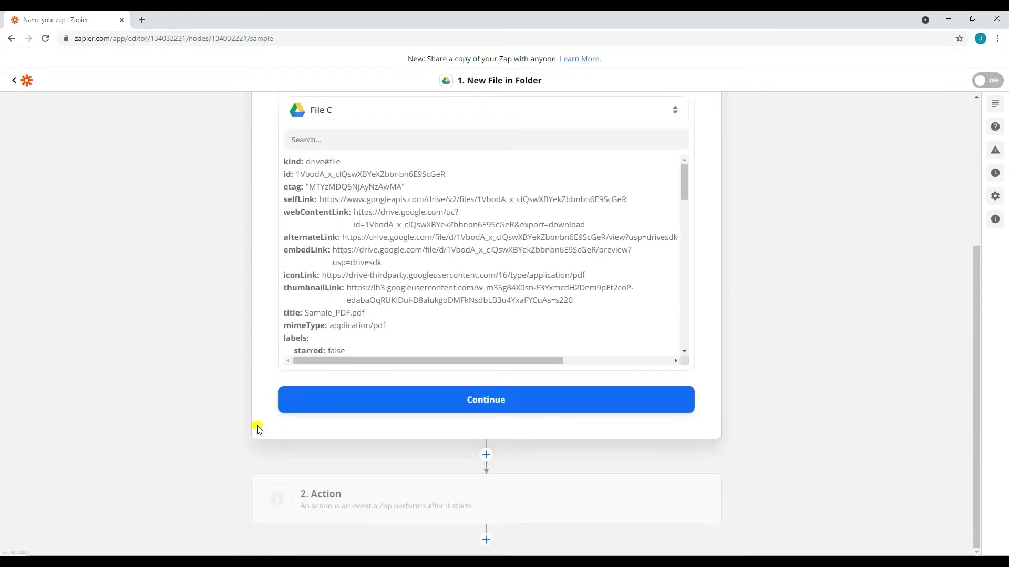
Add a PDF.co PDF Filler action using the connected PDF.co account.
click(366, 404)
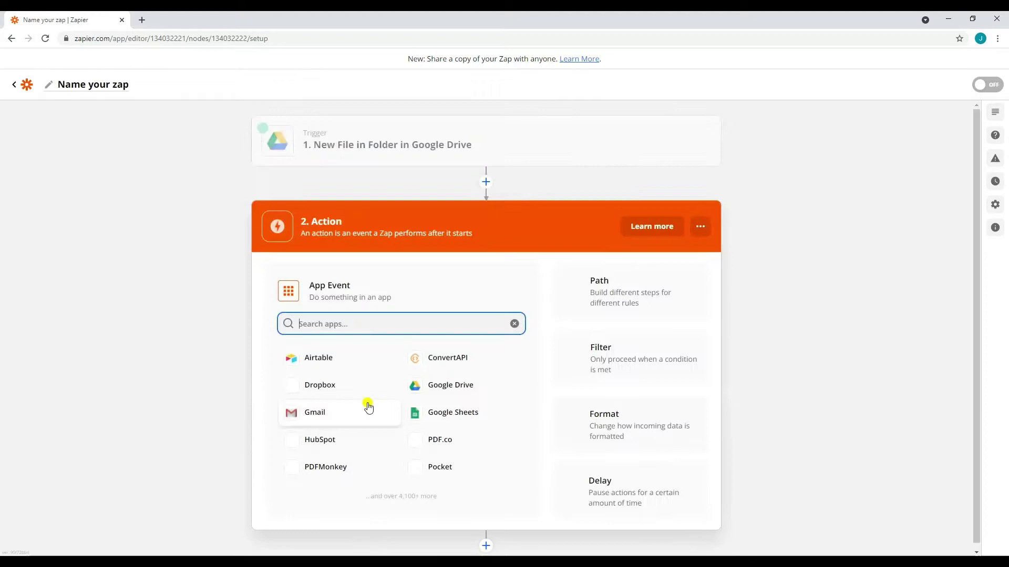
text(PDF.co)
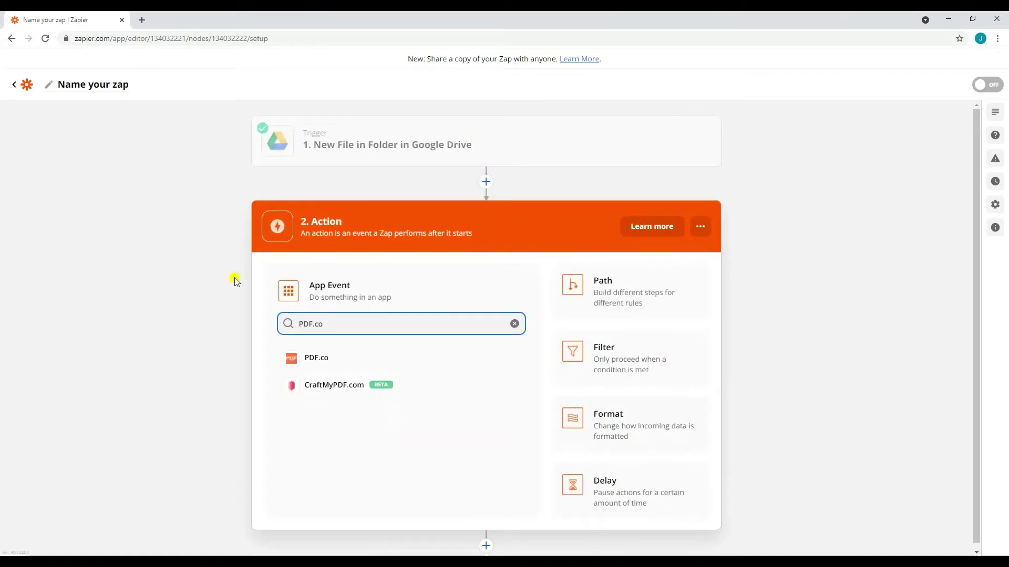
click(301, 361)
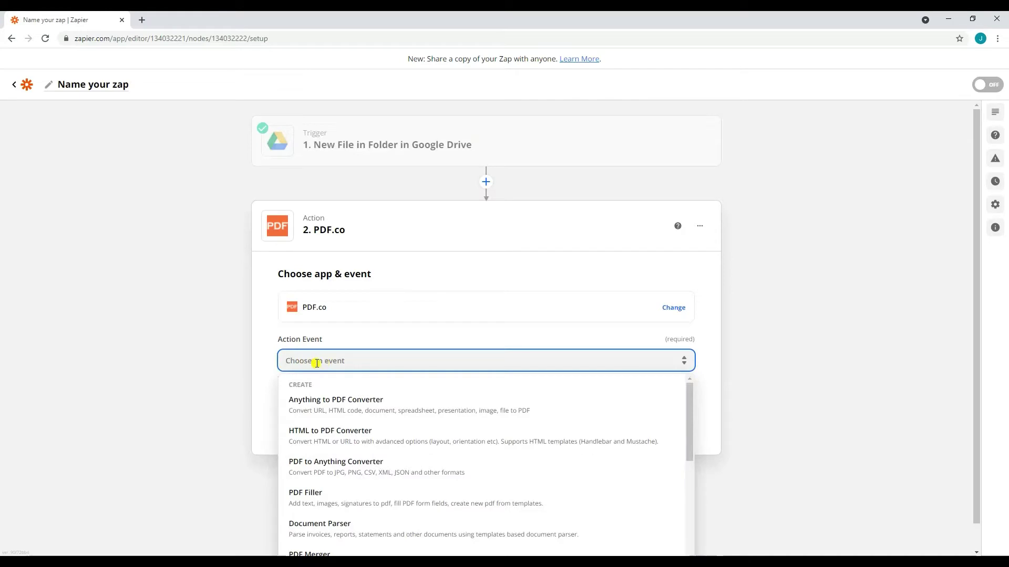
text(PDF Filler)
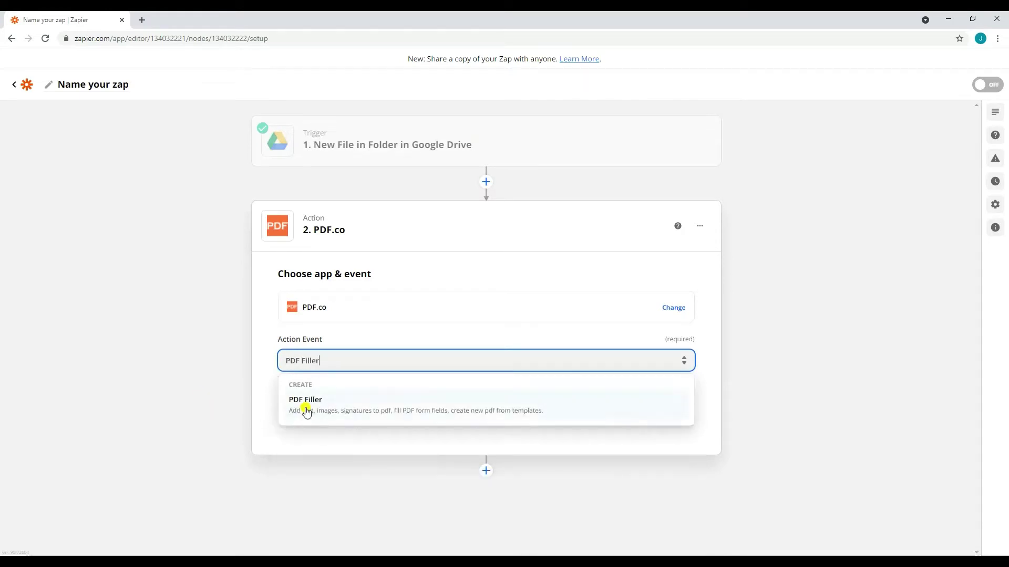
click(306, 412)
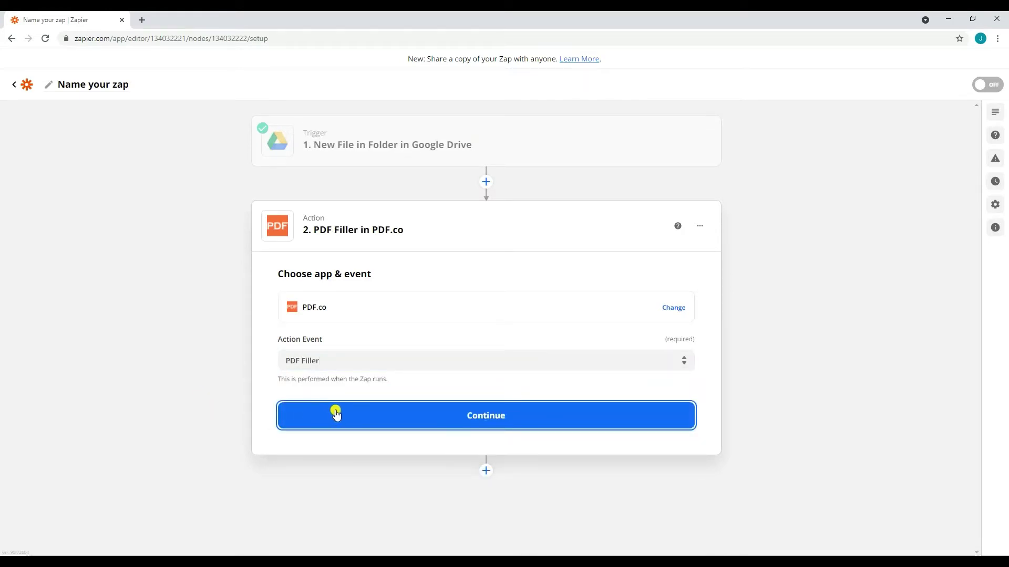
click(335, 412)
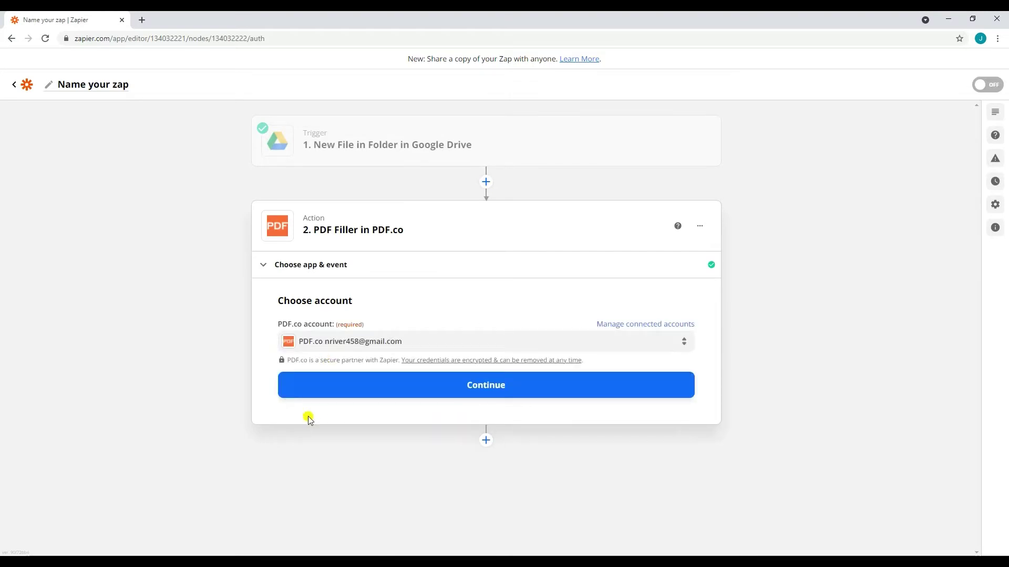
click(318, 384)
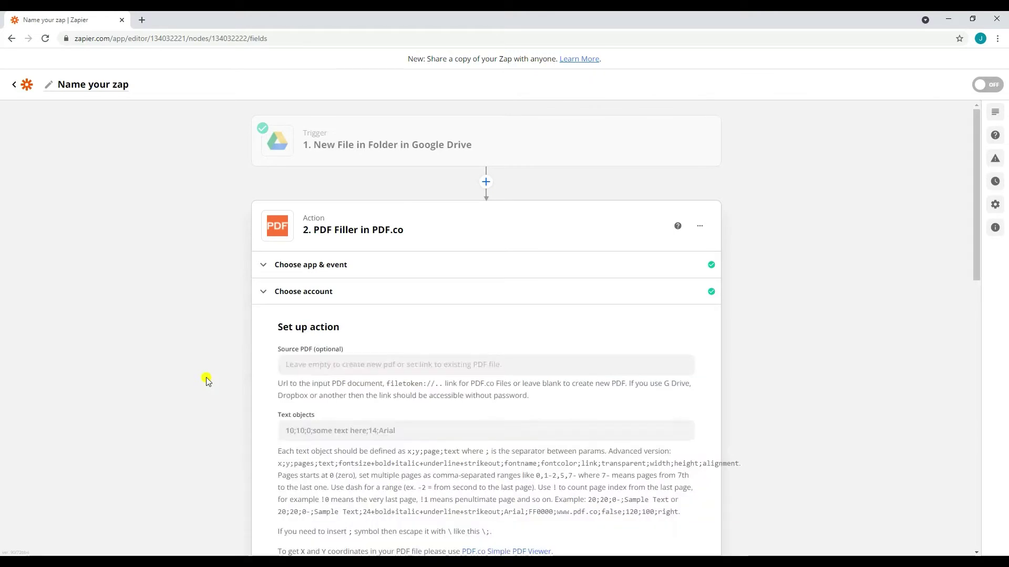
scroll(207, 381, down, 1)
scroll(206, 381, down, 1)
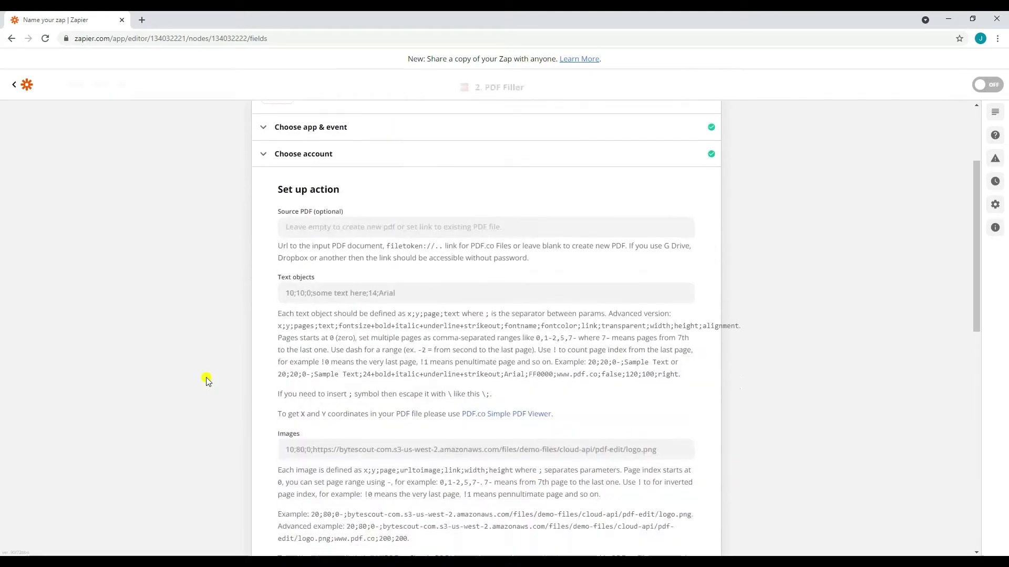
Enter the sample sentence as an Arial size-26 text object and name the output PDF_from_scratch.
click(293, 290)
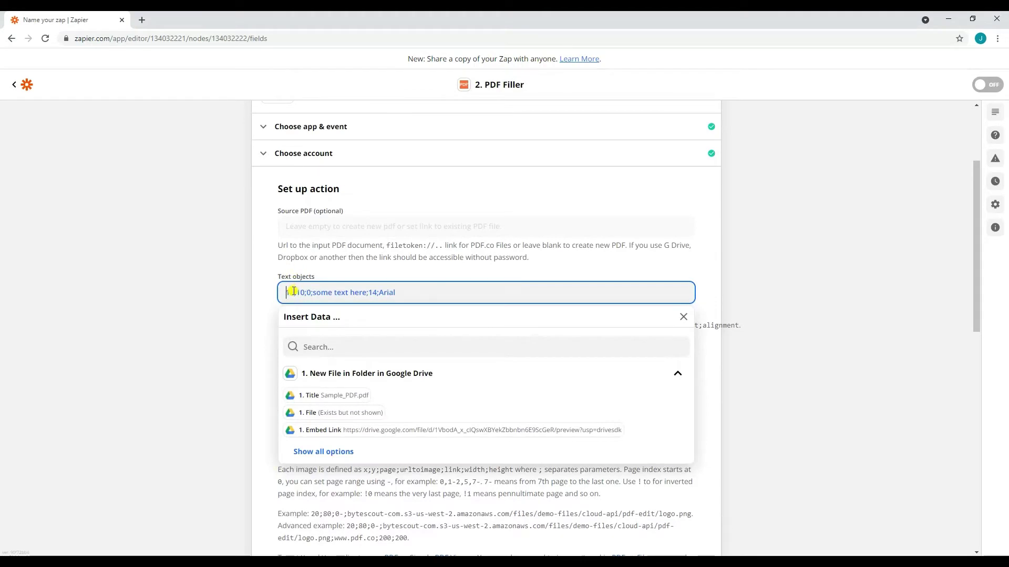
text(167;0)
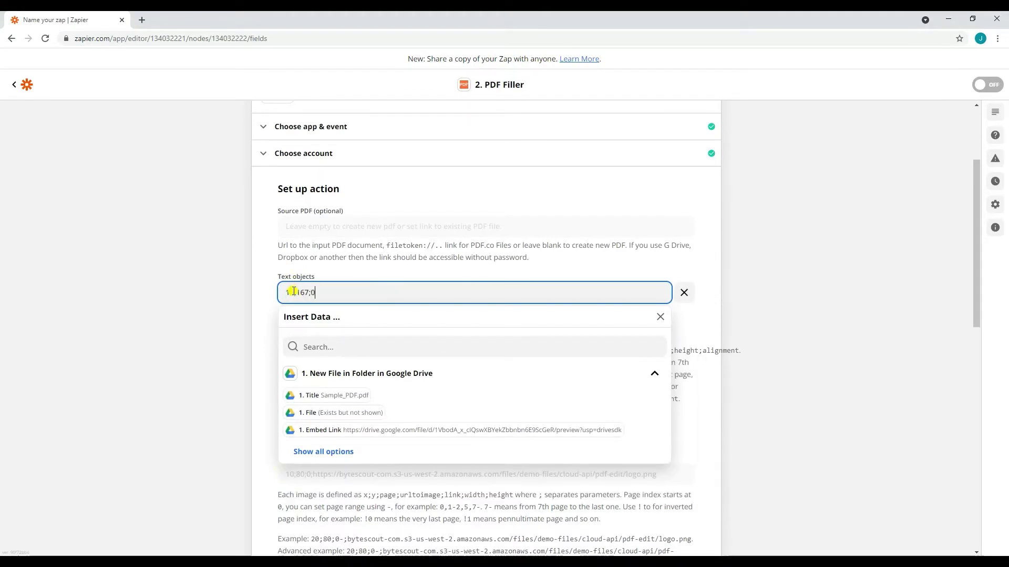
text(;This is a sample tex)
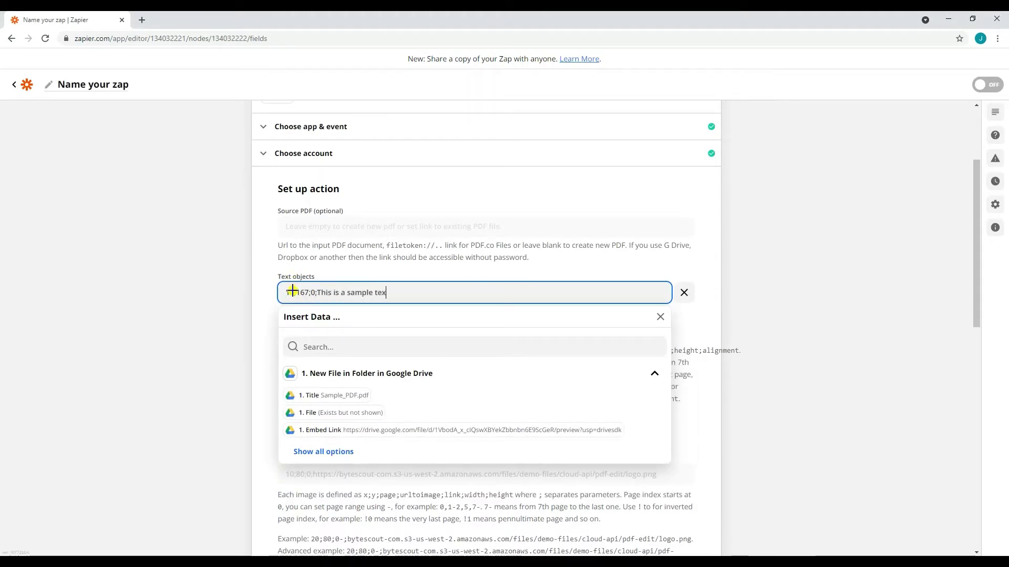
text(t to create a PDF)
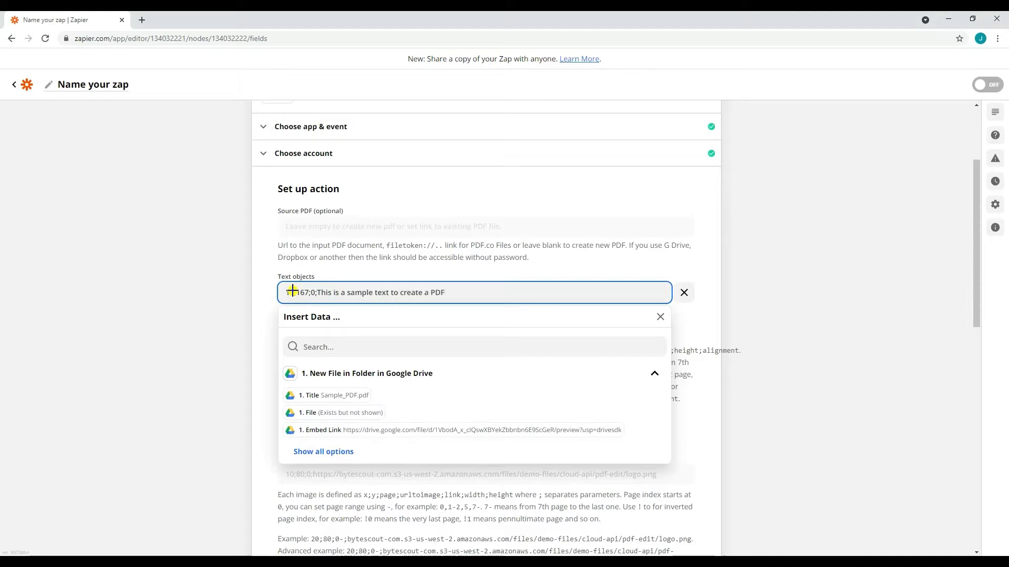
text( from scratch;)
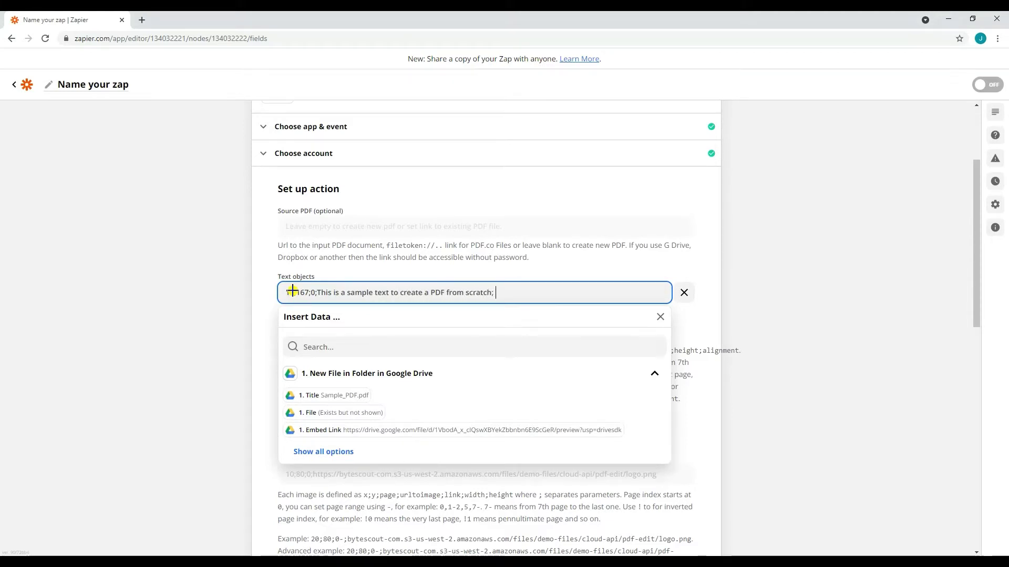
text(26;Arial)
click(214, 294)
scroll(214, 295, down, 3)
scroll(215, 295, down, 2)
scroll(214, 295, down, 1)
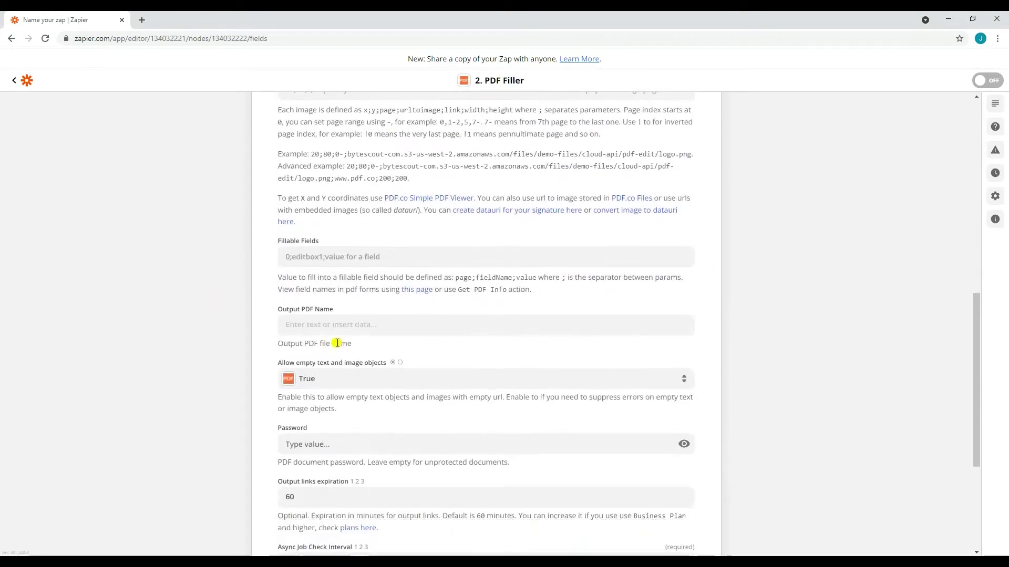
click(334, 325)
text(PDF_f)
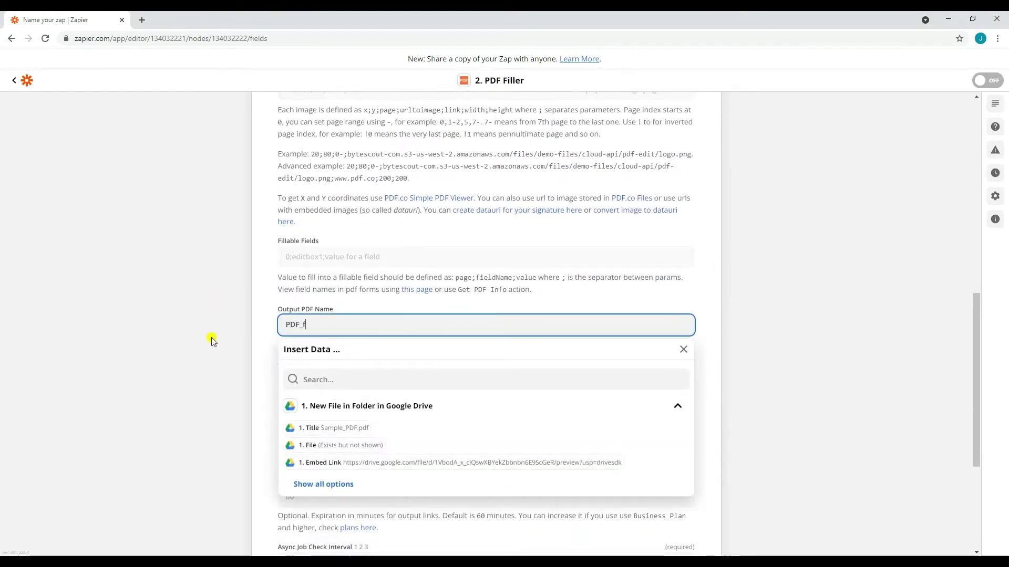
text(rom_scratc)
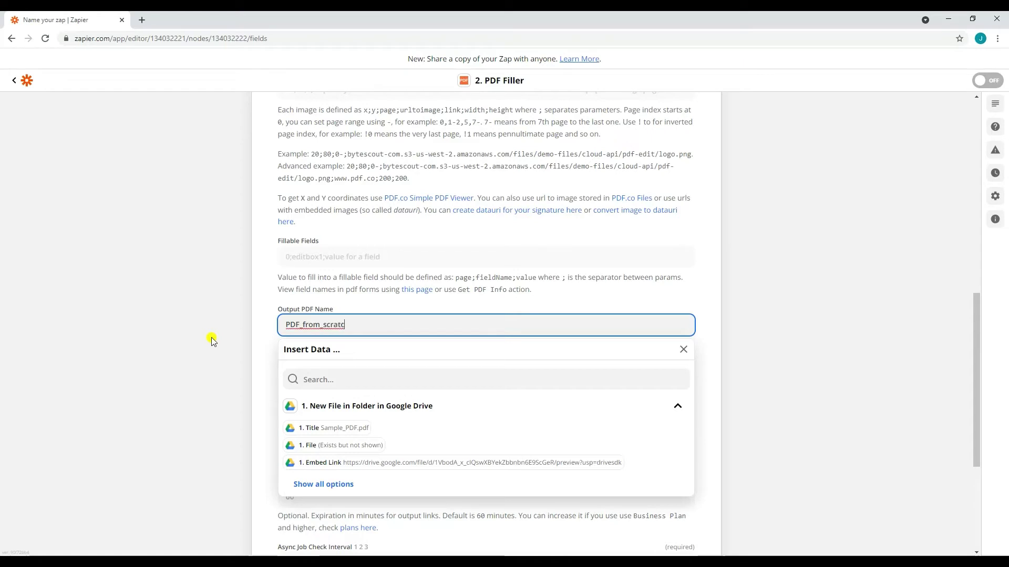
text(h)
click(226, 360)
scroll(225, 360, down, 2)
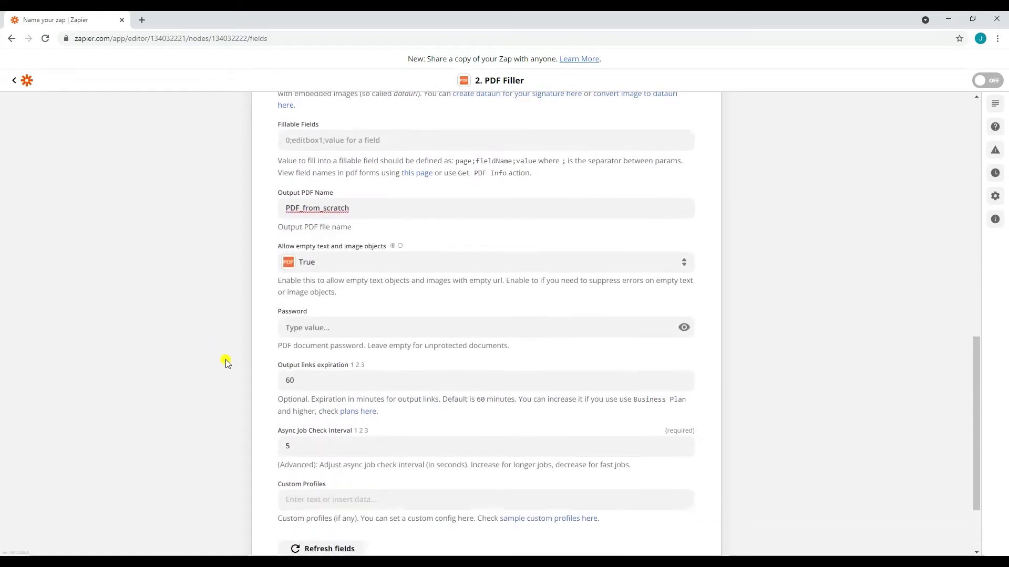
scroll(225, 360, down, 2)
Test the PDF Filler step and select the returned PDF url.
click(315, 494)
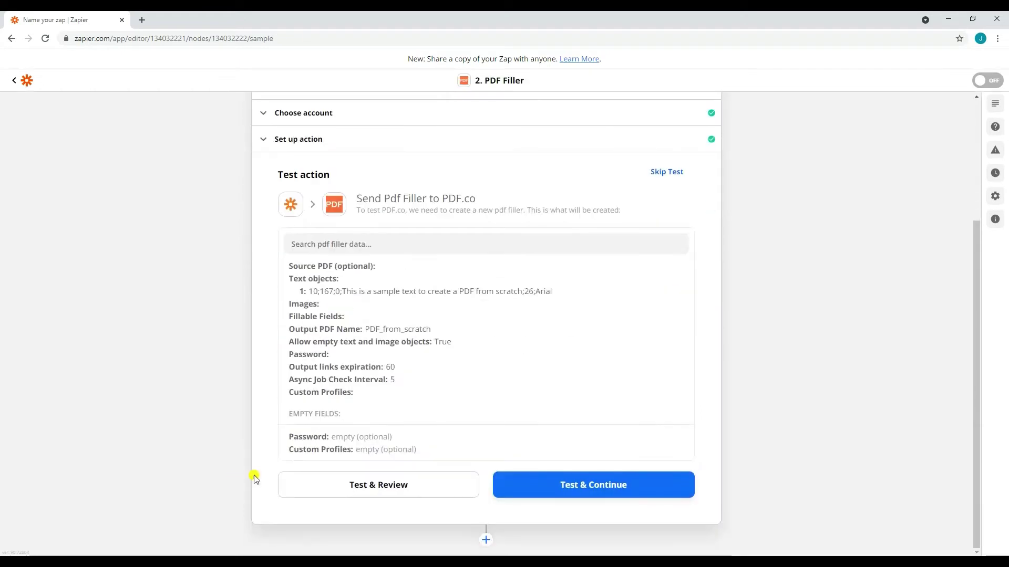
click(331, 484)
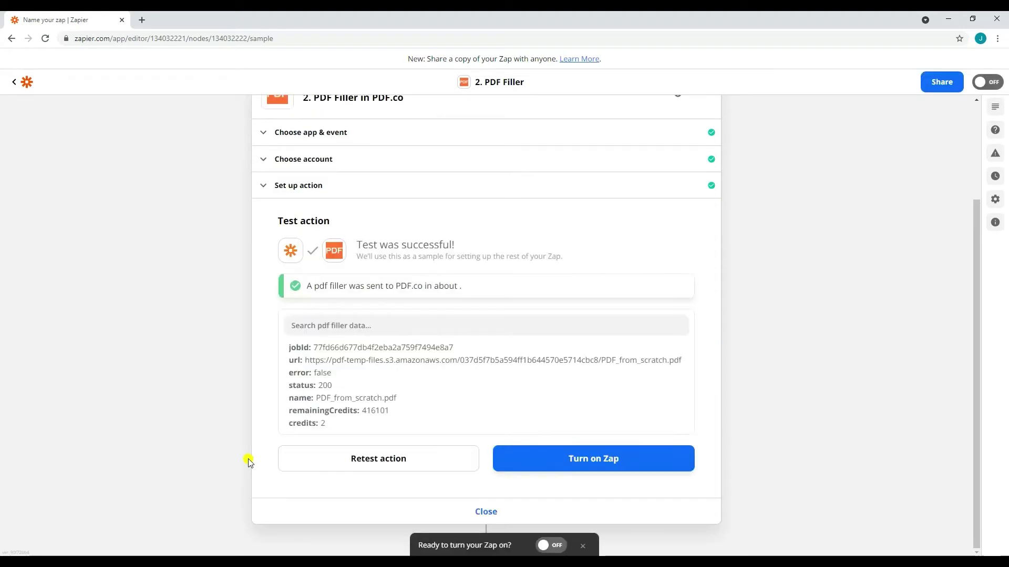
drag(306, 360, 680, 359)
Open the generated PDF_from_scratch.pdf url in a new browser tab.
key(ctrl+c)
key(ctrl+t)
key(ctrl+v)
key(Return)
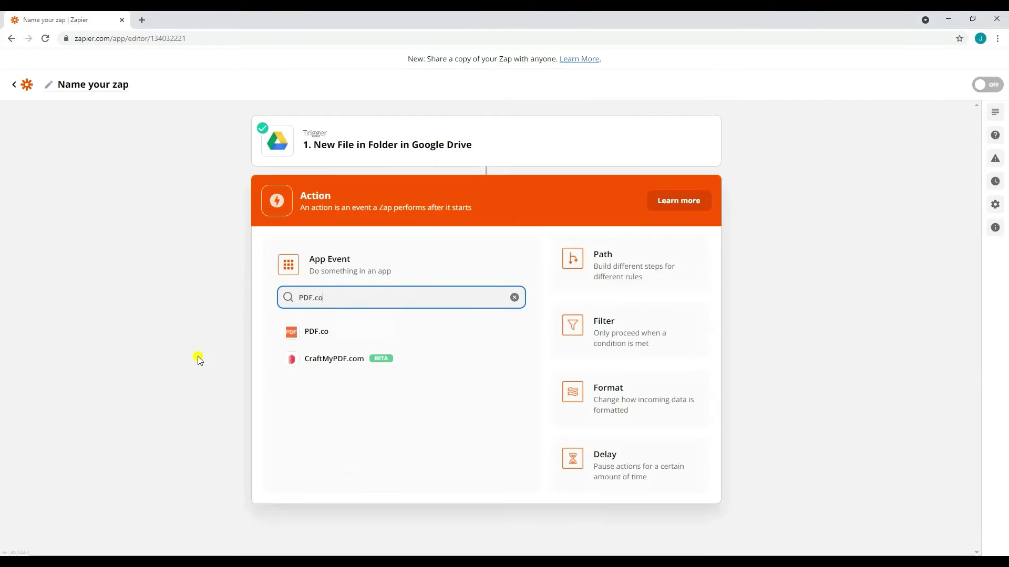
Set the next action to PDF.co's HTML to PDF Converter event.
click(315, 340)
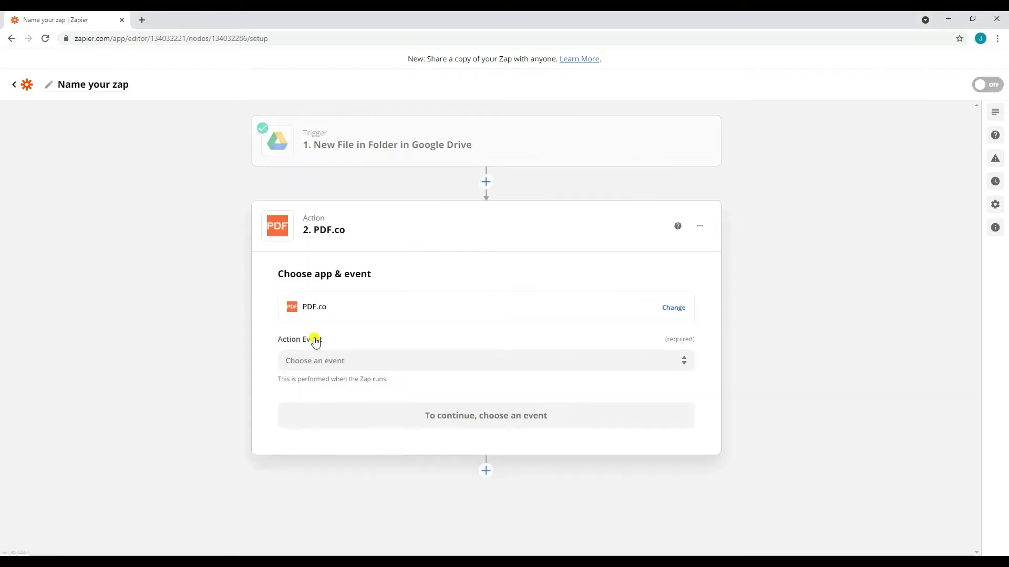
click(336, 360)
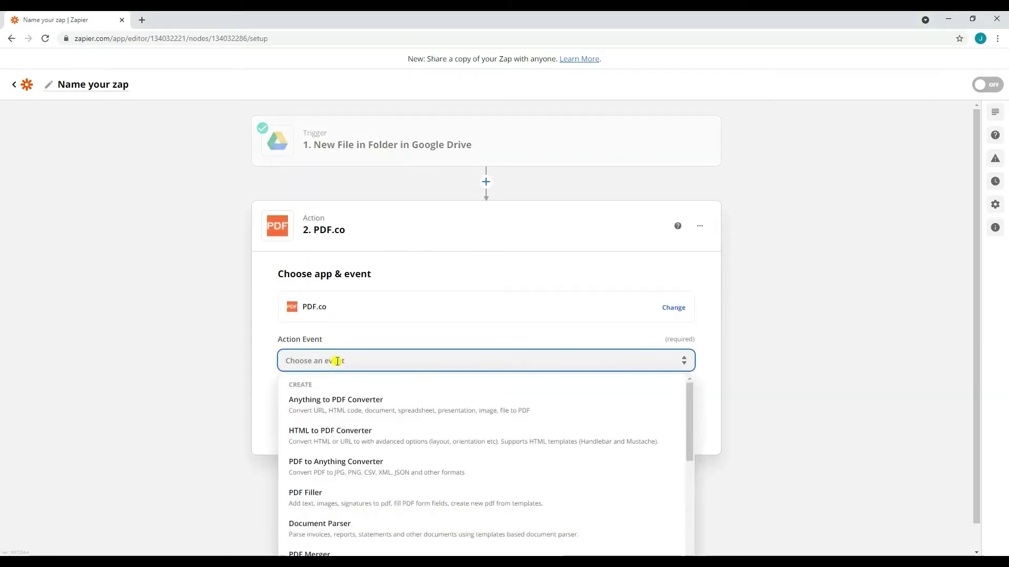
click(324, 441)
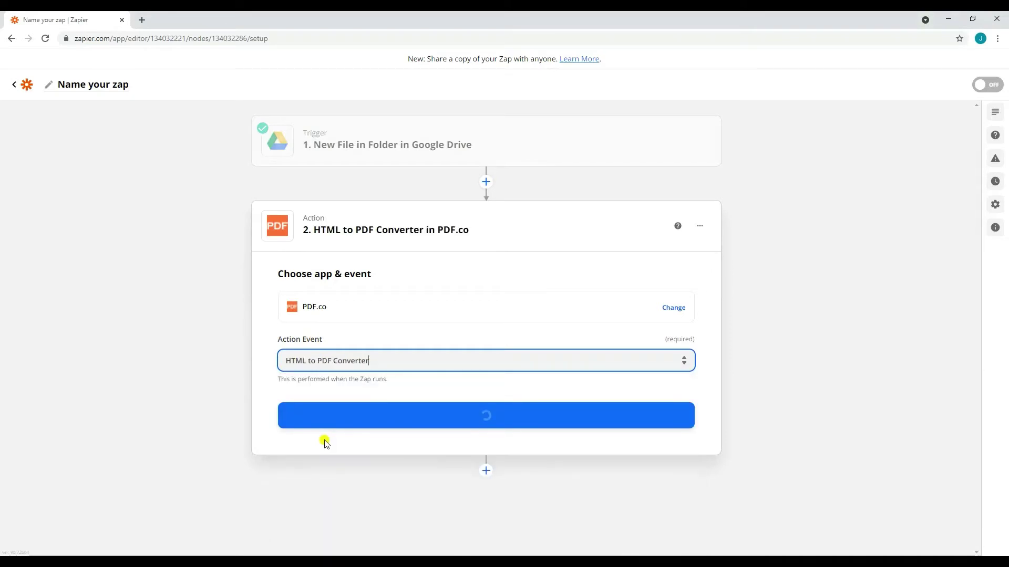
click(349, 407)
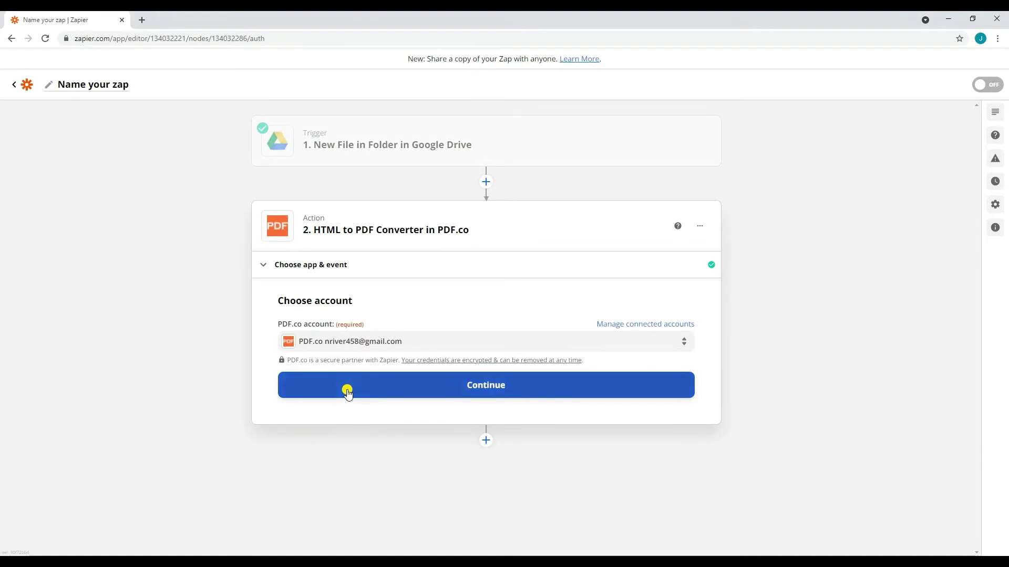
Confirm the PDF.co account and enter the Sample template HTML with bold variable placeholders.
click(348, 391)
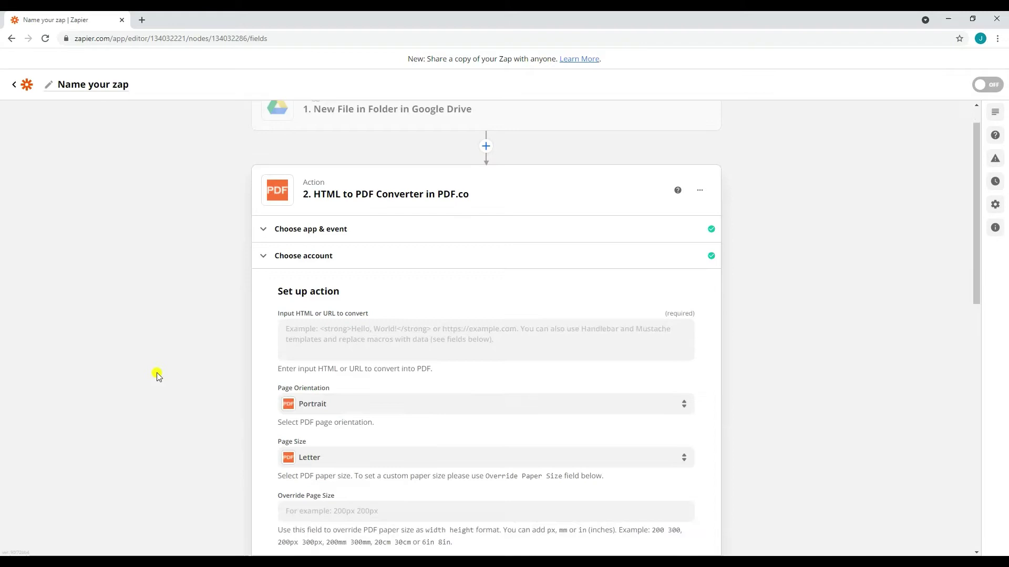
click(349, 169)
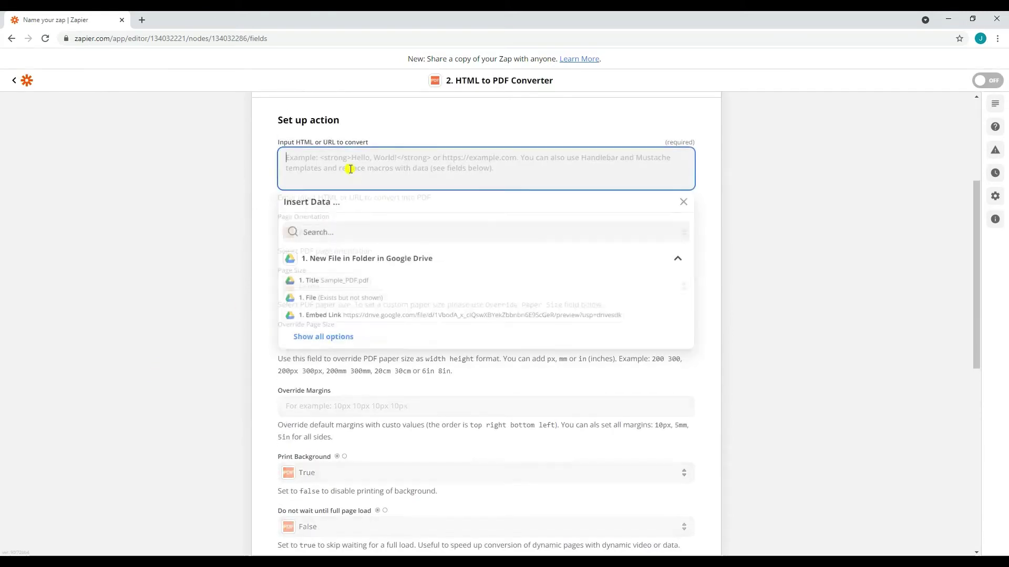
text(Sample template)
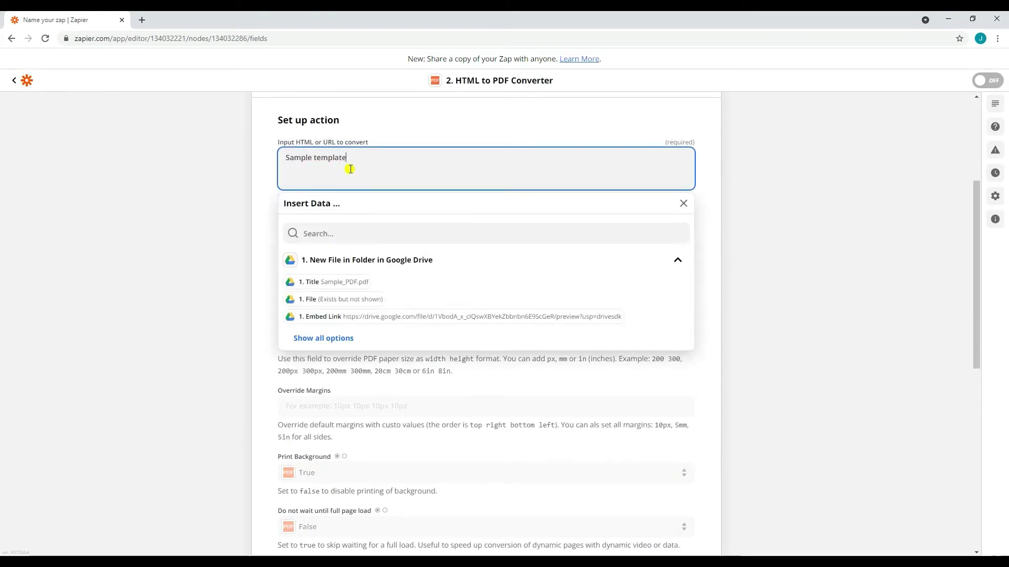
text(: <strong>[[variab)
text(le1)
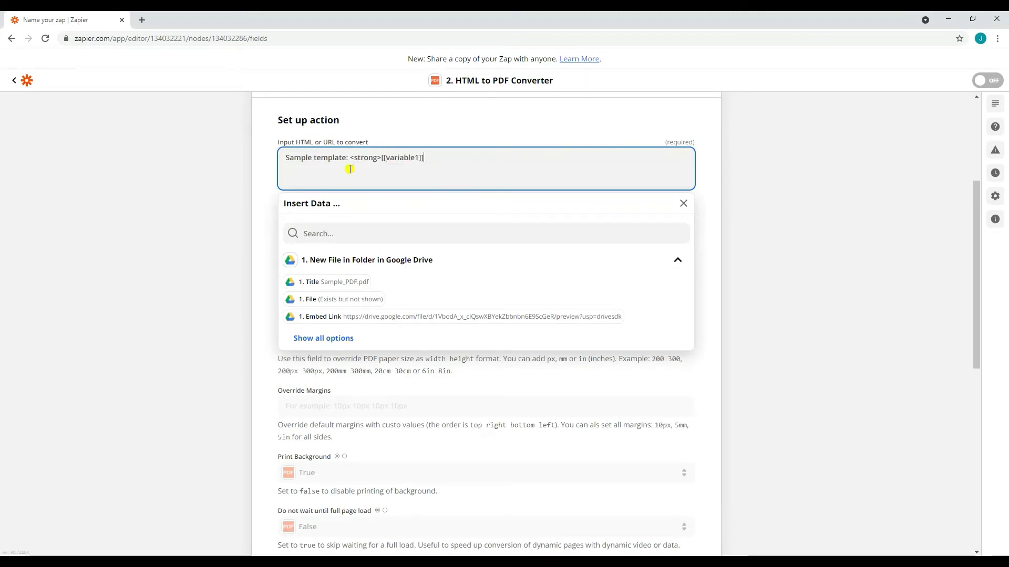
text(strong> and)
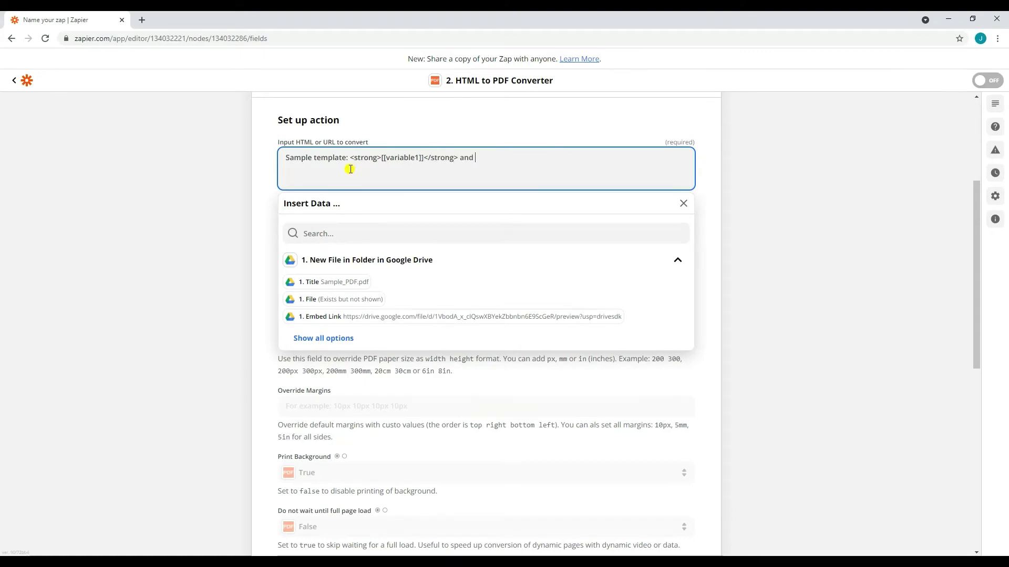
text(<strong>{{)
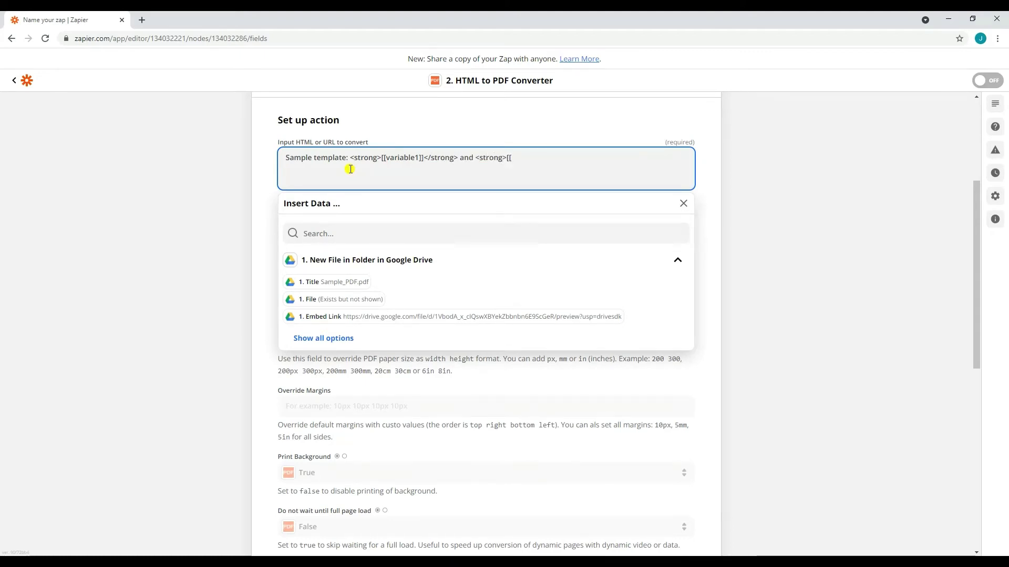
text(2}})
text(</strong>)
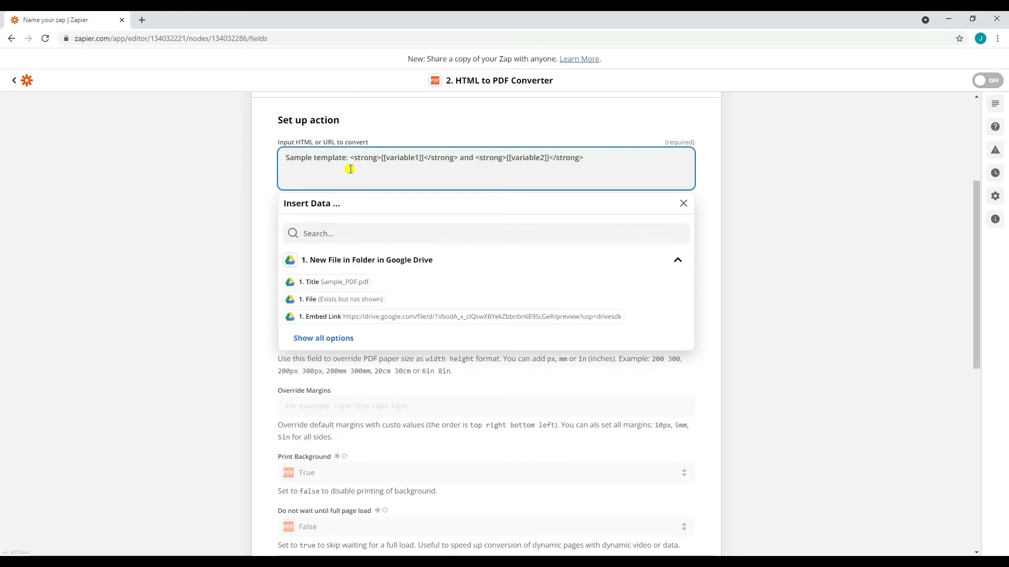
click(173, 272)
scroll(174, 274, down, 1)
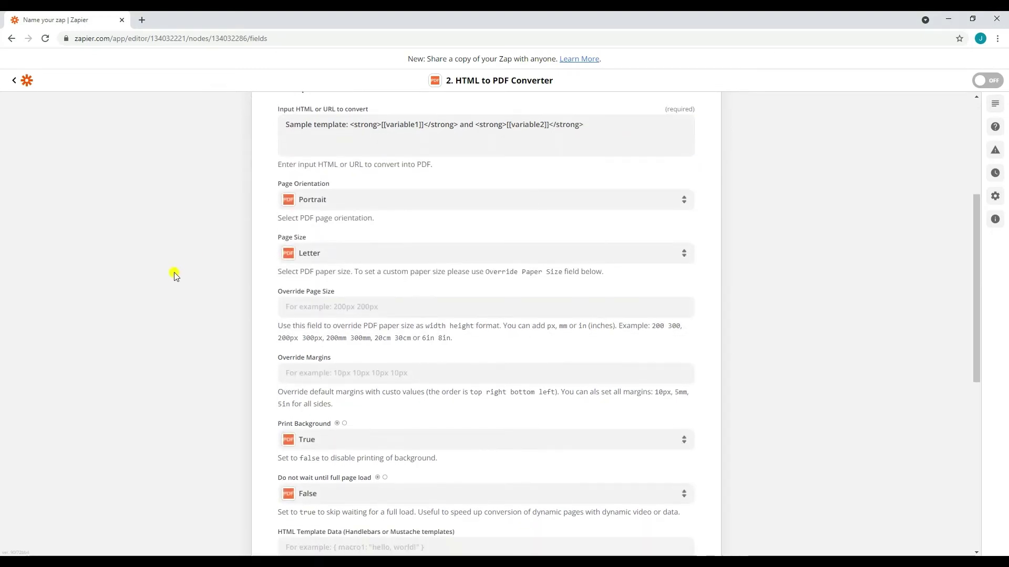
scroll(174, 274, down, 1)
Enter 5px margins, JSON Hello values for both variables, and name PDF_from_scratch.
click(334, 318)
text(5px 5px 5px 5px)
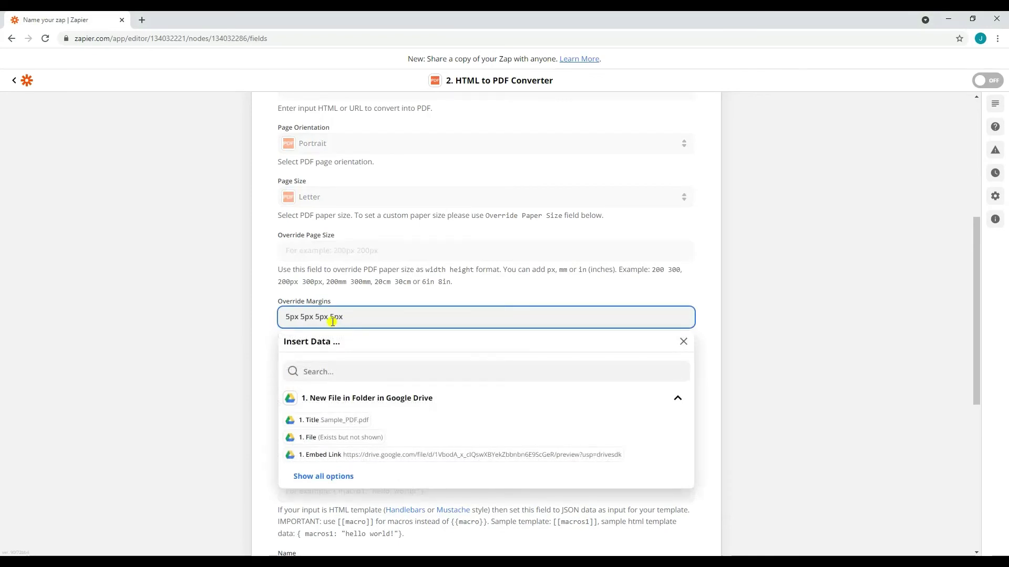
click(220, 334)
scroll(220, 334, down, 2)
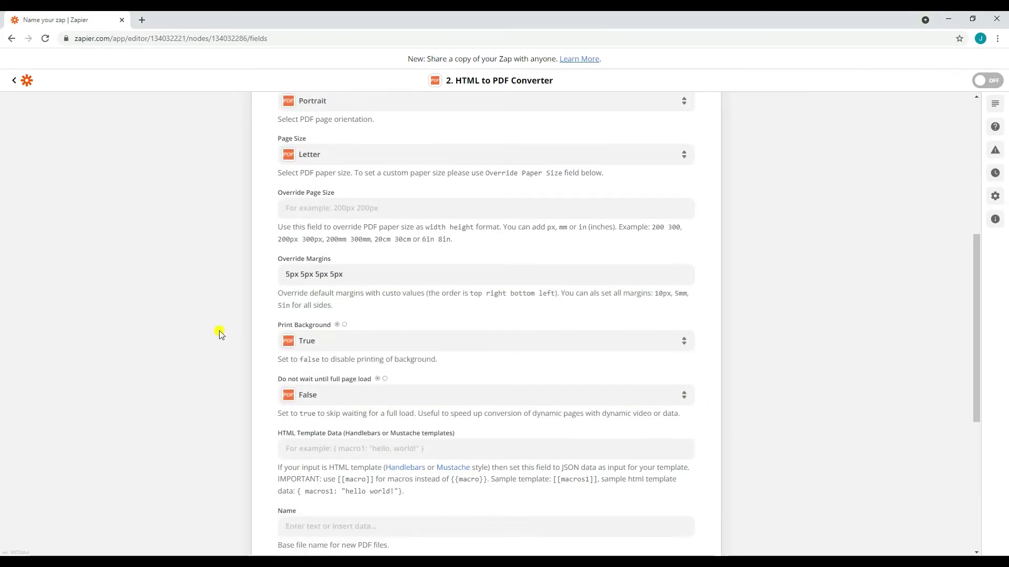
scroll(219, 333, down, 1)
scroll(219, 333, down, 1)
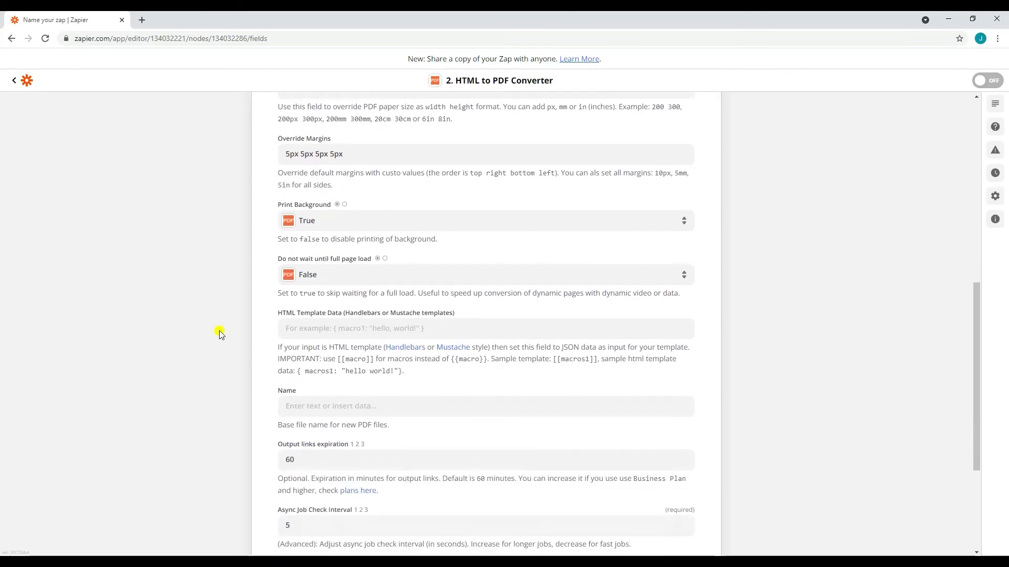
click(311, 327)
text({variable)
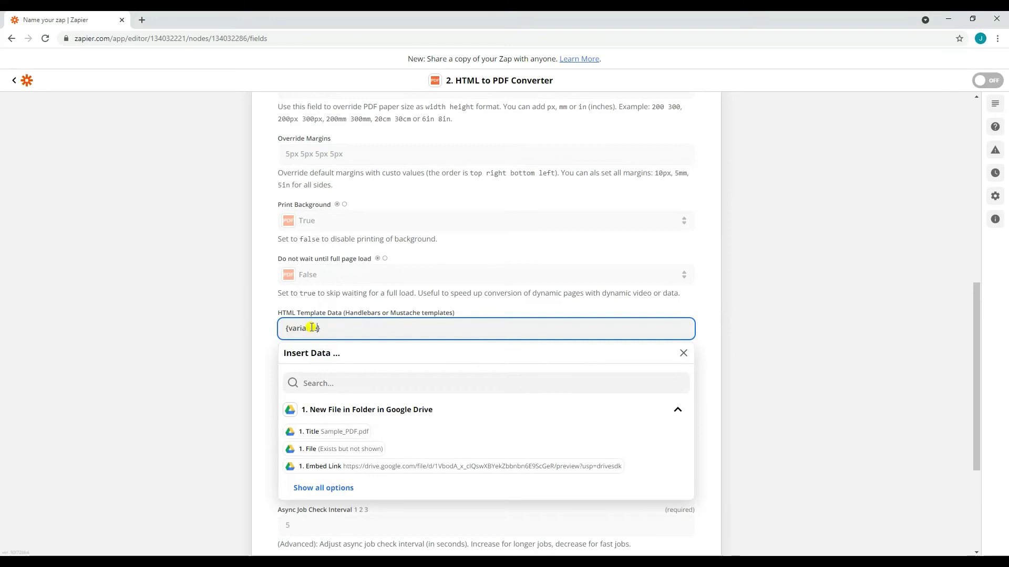
text("")
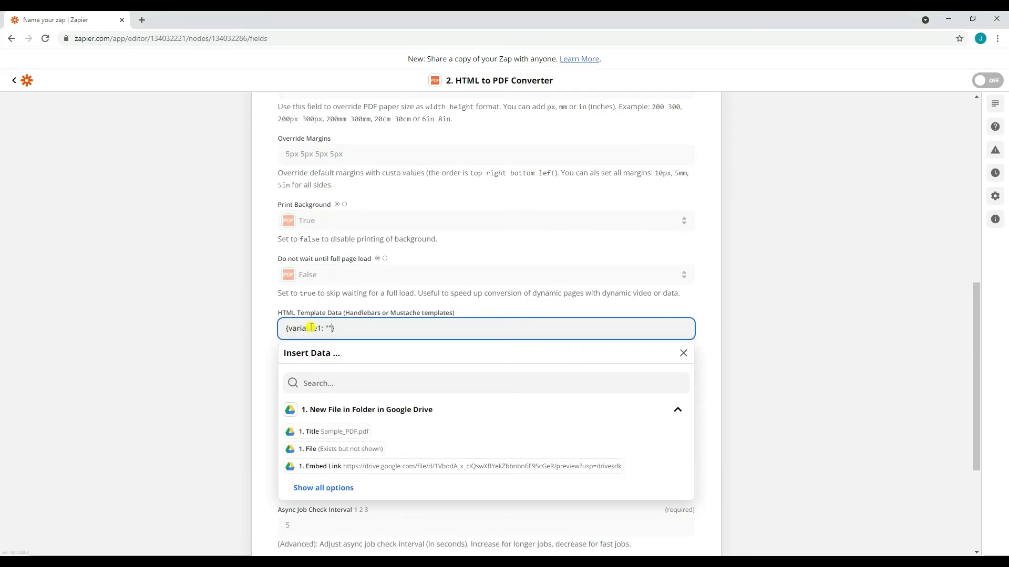
text(Hello from variabl)
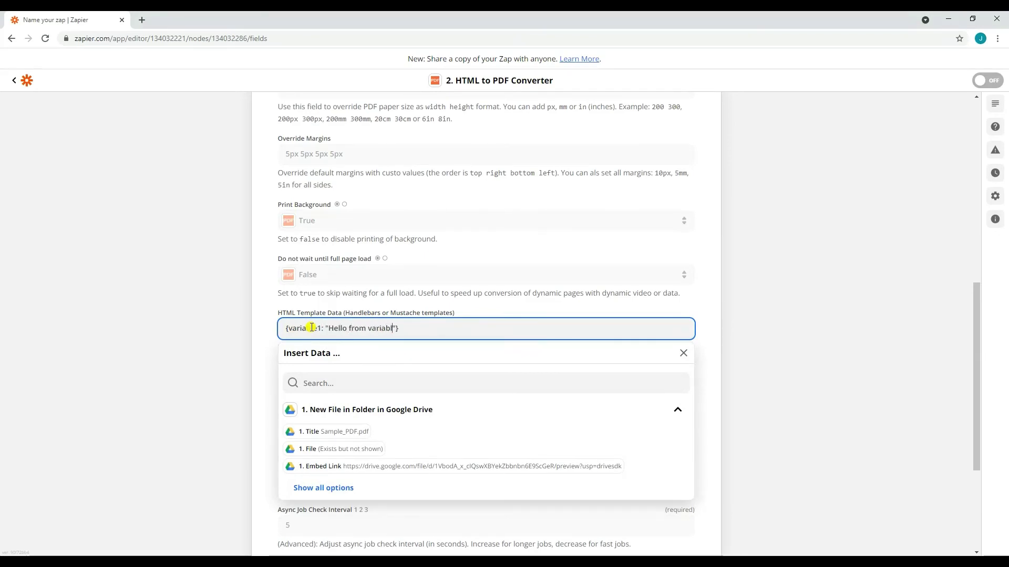
text(e 1)
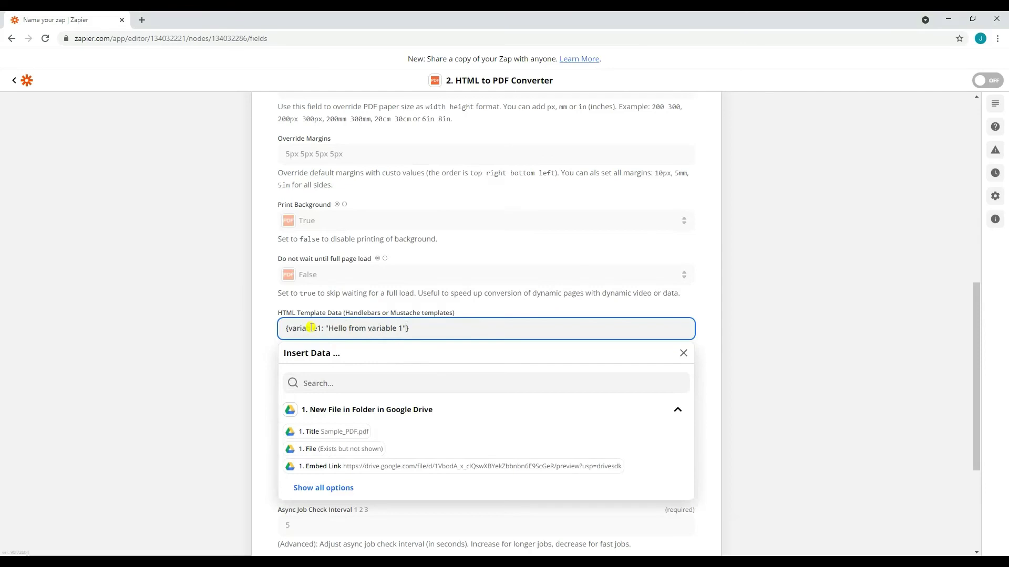
text(, variable2)
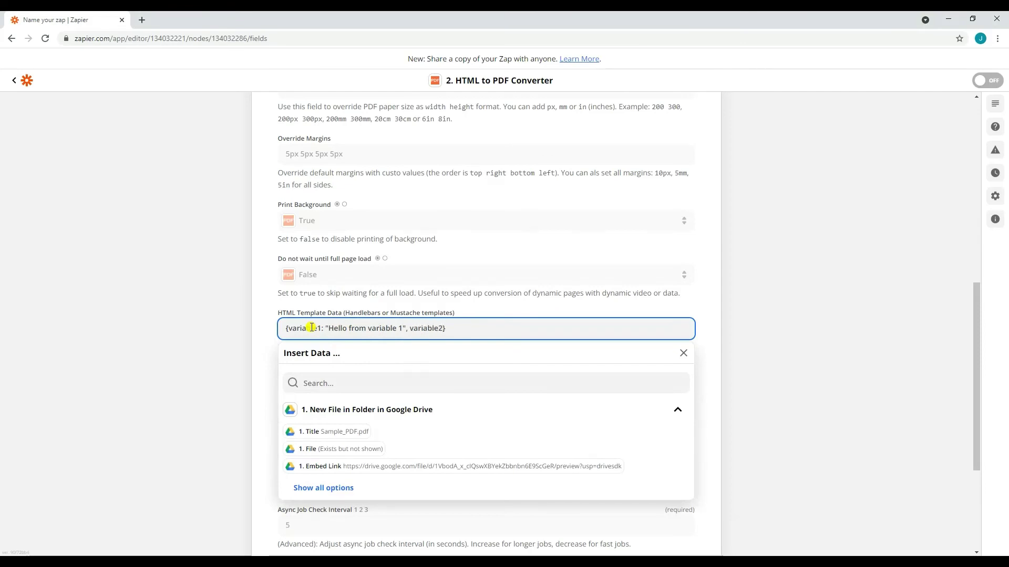
text(: "Hello from)
text( variable 2)
key(End)
click(207, 369)
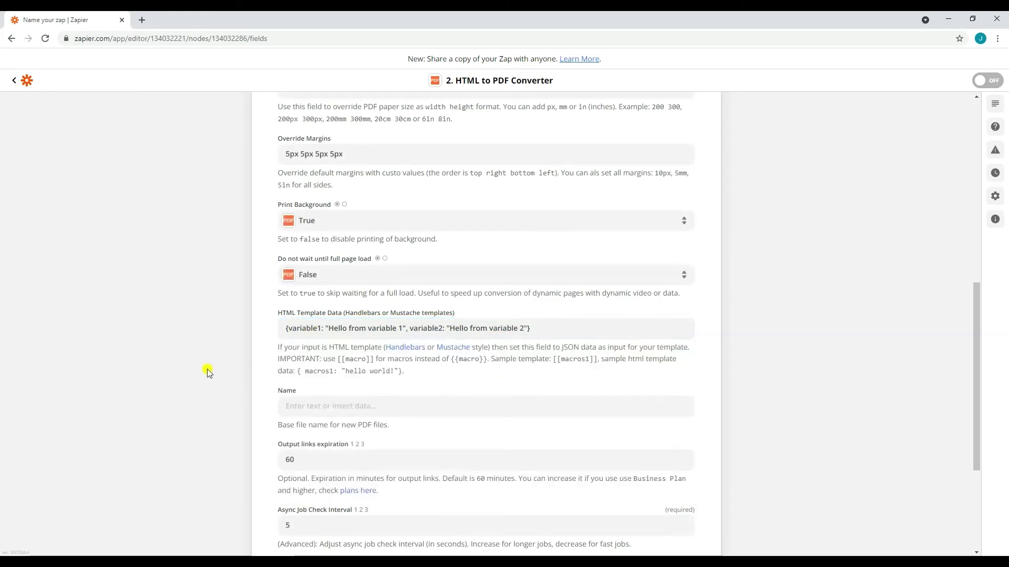
scroll(206, 369, down, 2)
click(336, 308)
text(PDF)
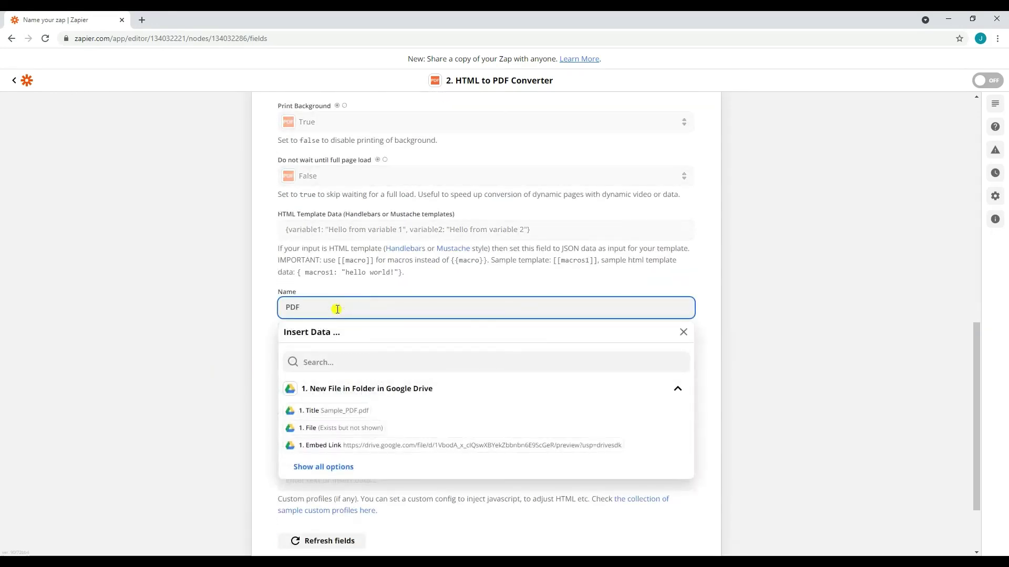
text(_from_scratch)
click(208, 324)
scroll(207, 324, down, 2)
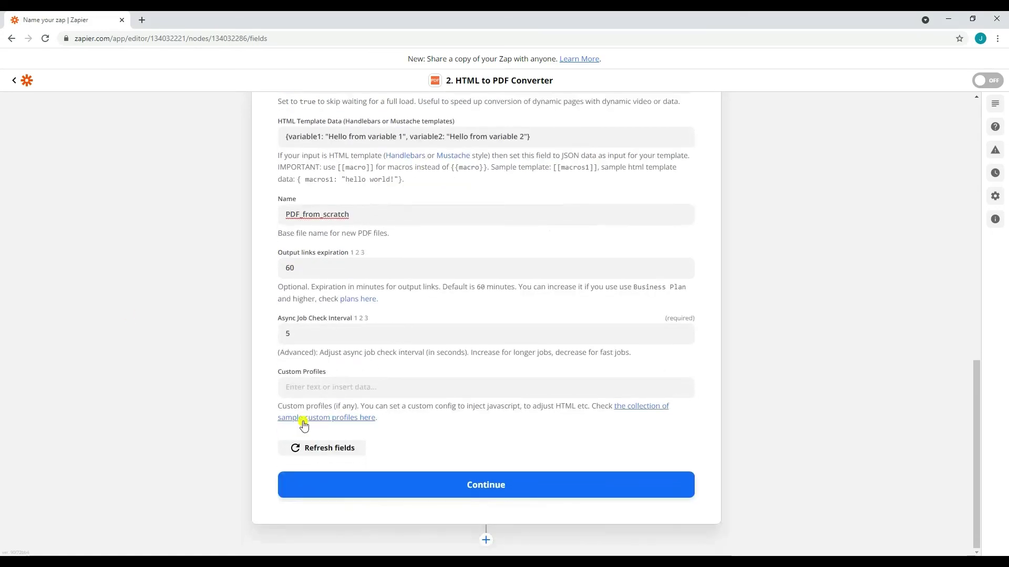
Test the HTML to PDF Converter step and select the returned url.
click(360, 479)
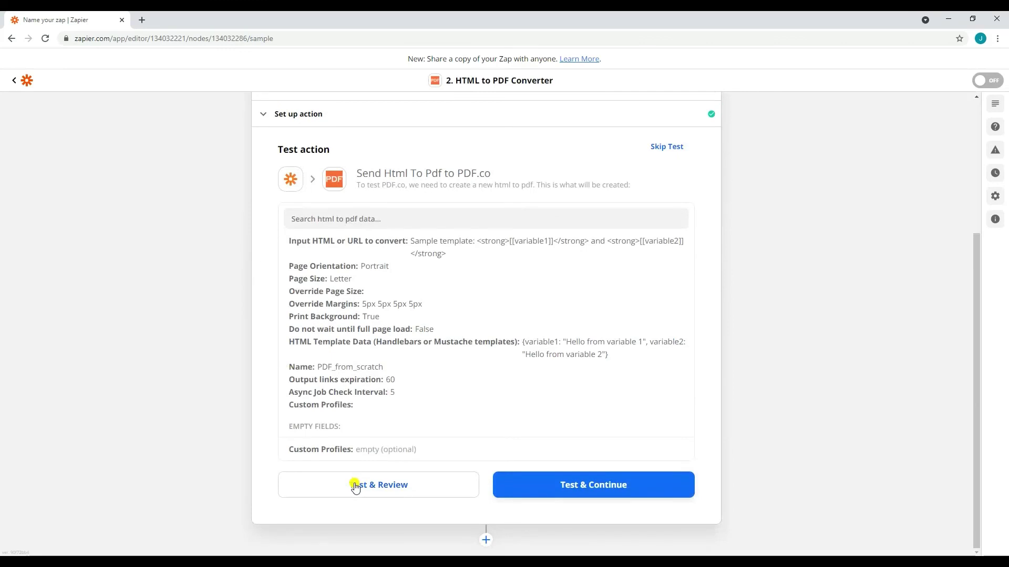
click(355, 487)
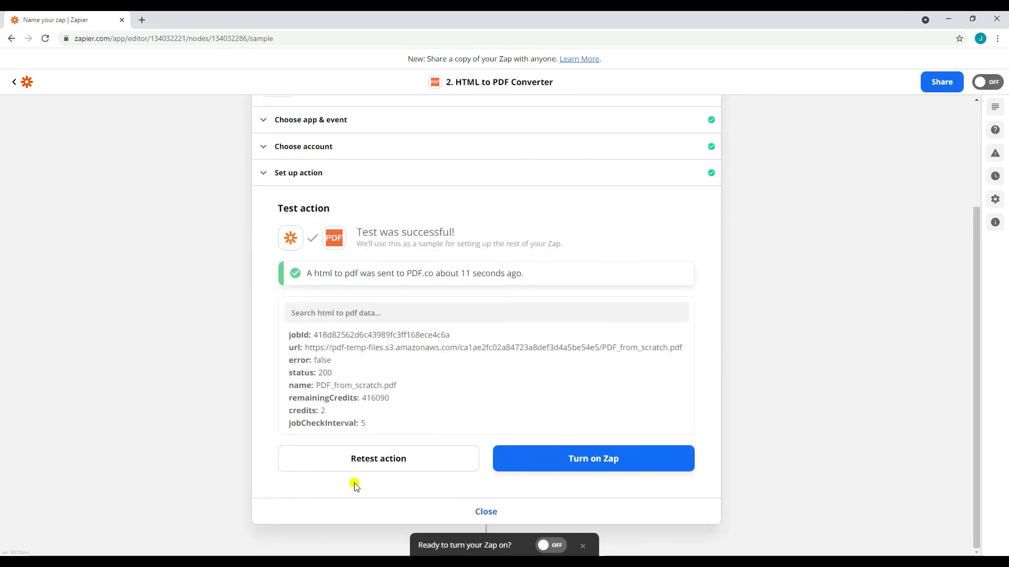
double_click(314, 348)
shift+click(683, 349)
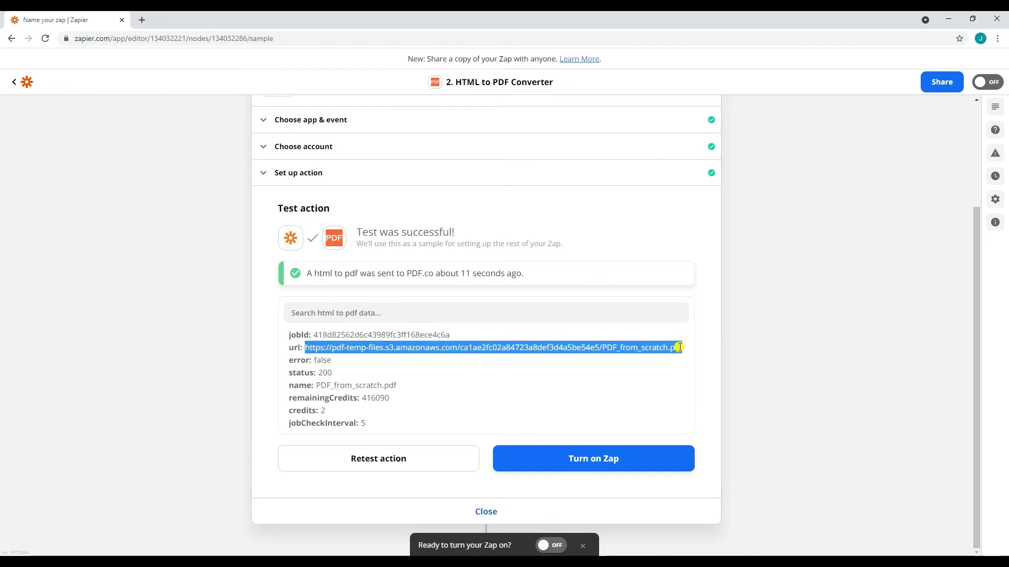
Open the copied PDF_from_scratch.pdf url in a new Chrome tab.
key(ctrl+c)
key(ctrl+t)
key(ctrl+v)
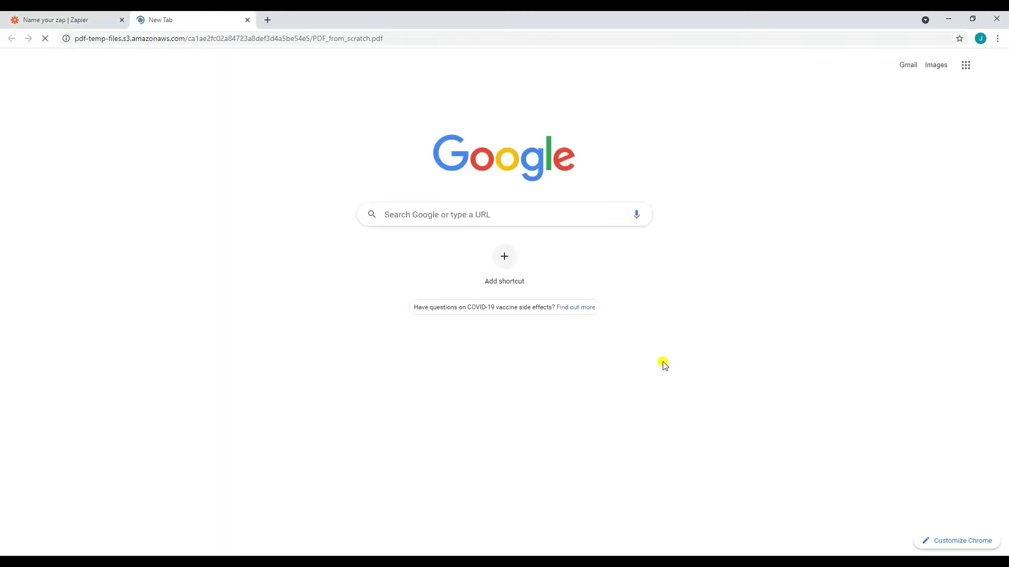